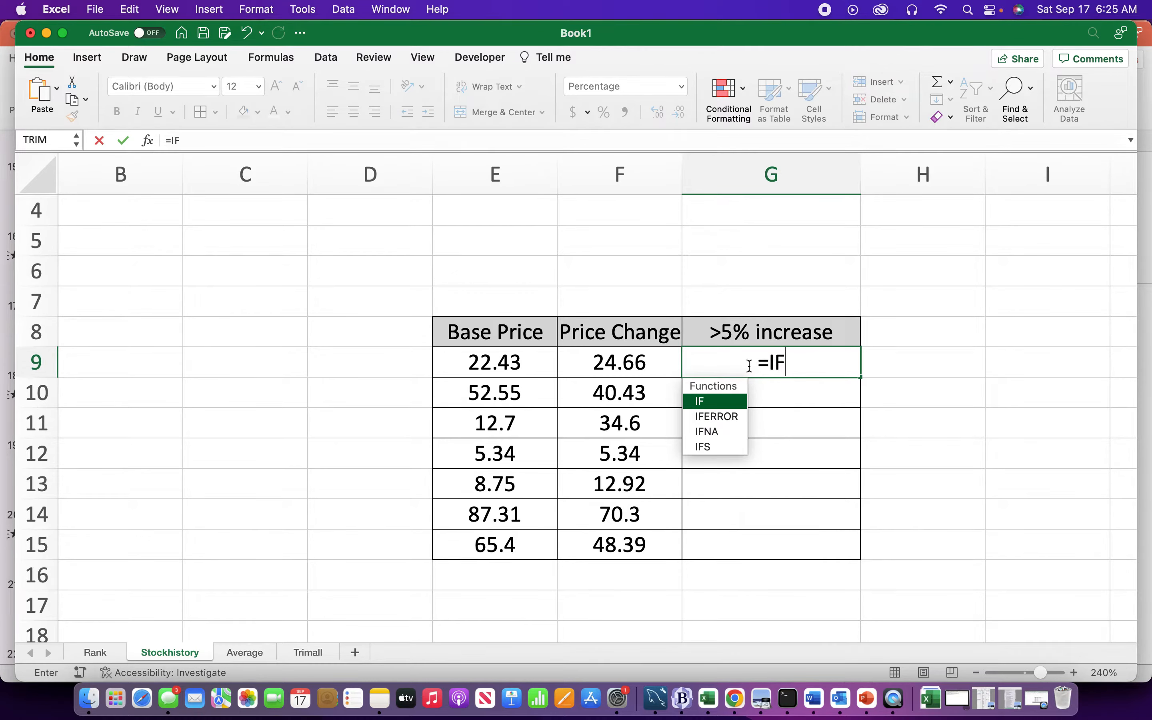
Begin the IF formula's logical test in G9 with the expression F9-E9/E9
type("(")
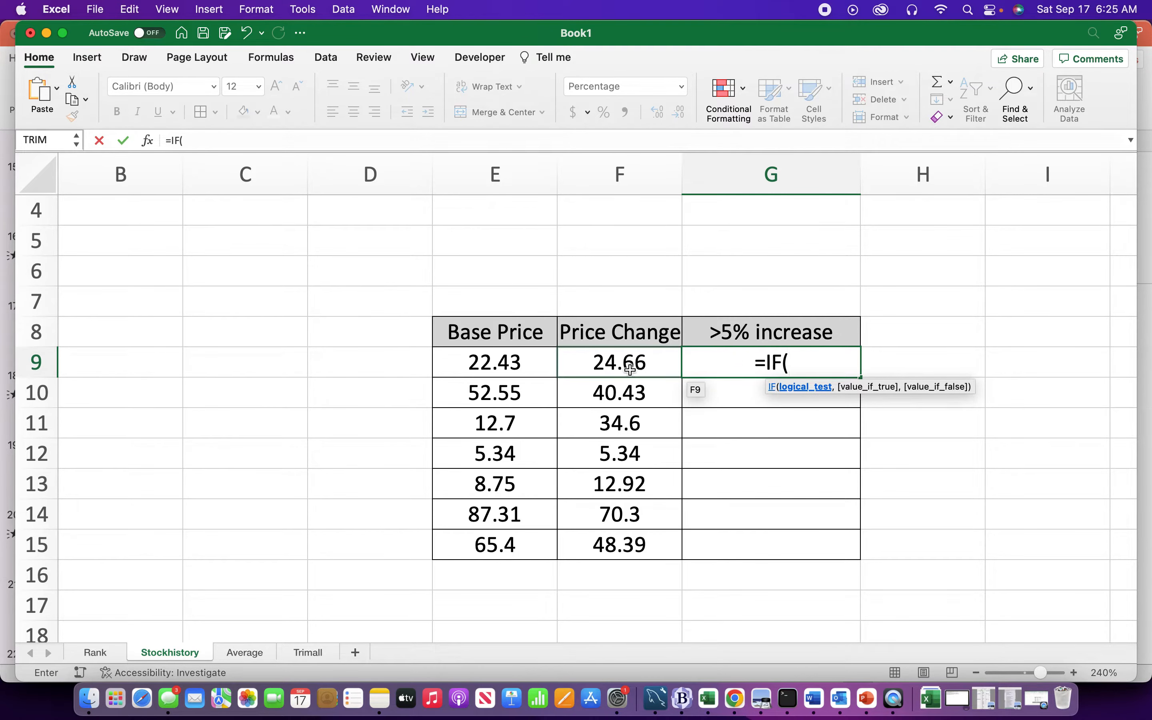
left_click(620, 363)
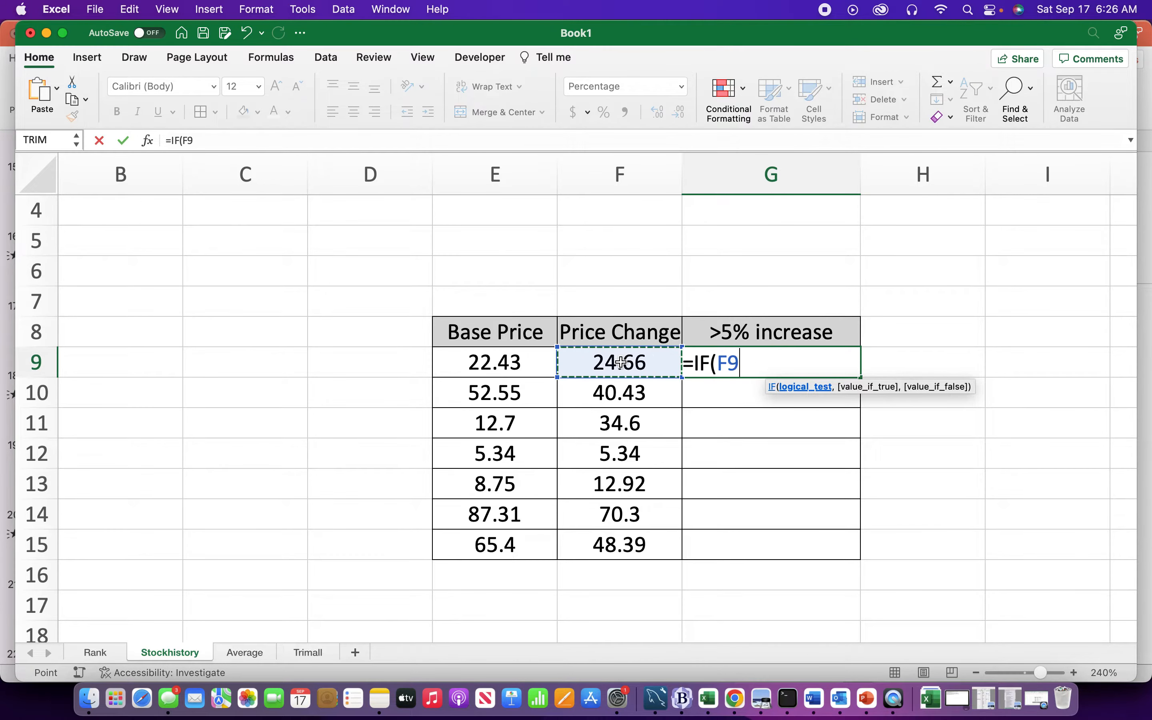
type("-")
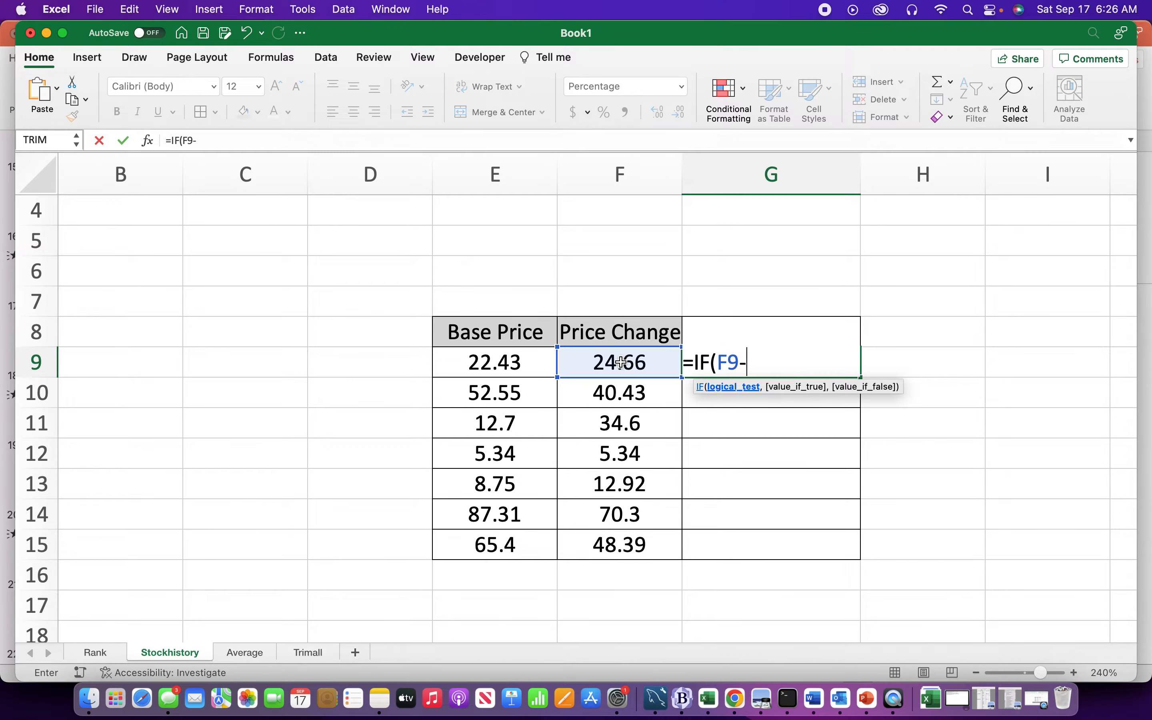
left_click(500, 364)
type("/")
left_click(502, 366)
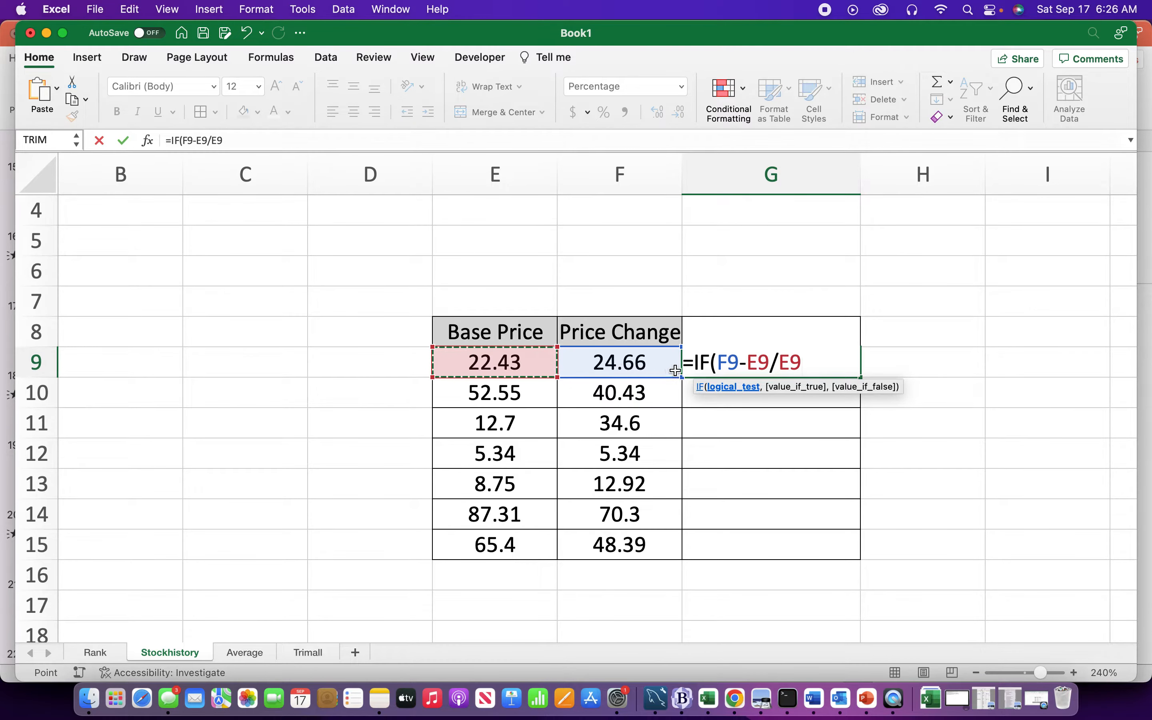
Enclose F9-E9 in parentheses in G9's formula and complete the logical test with >.05 and a comma
left_click(717, 365)
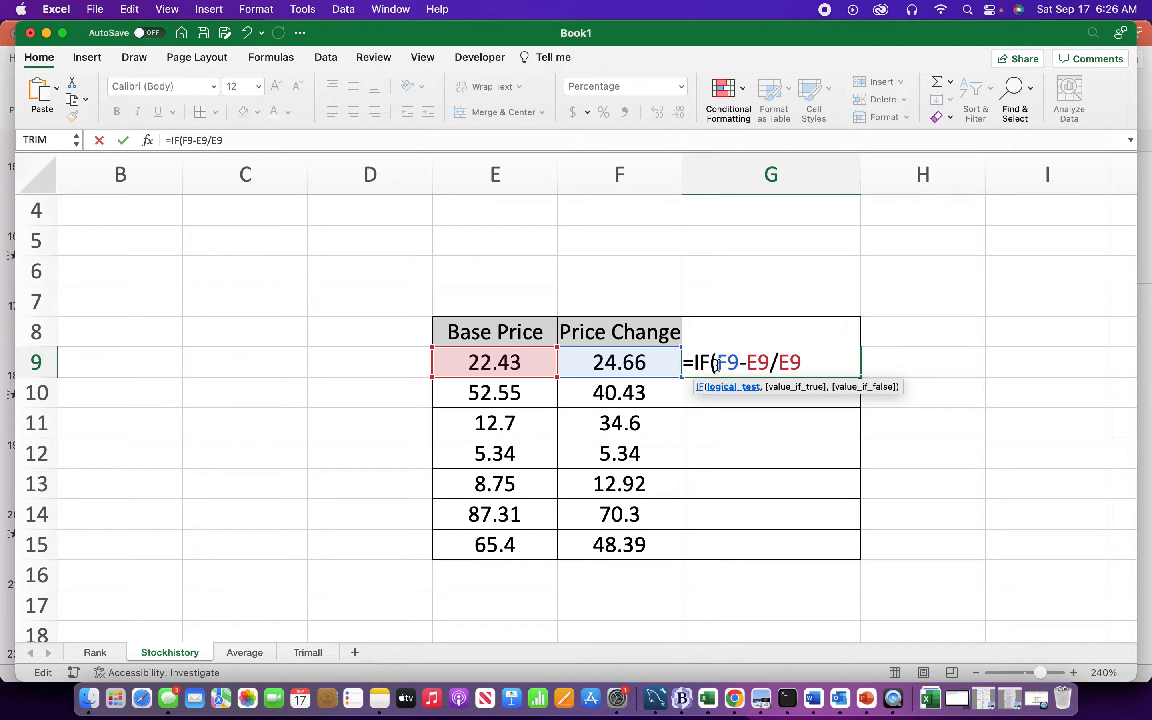
type("(")
left_click(778, 364)
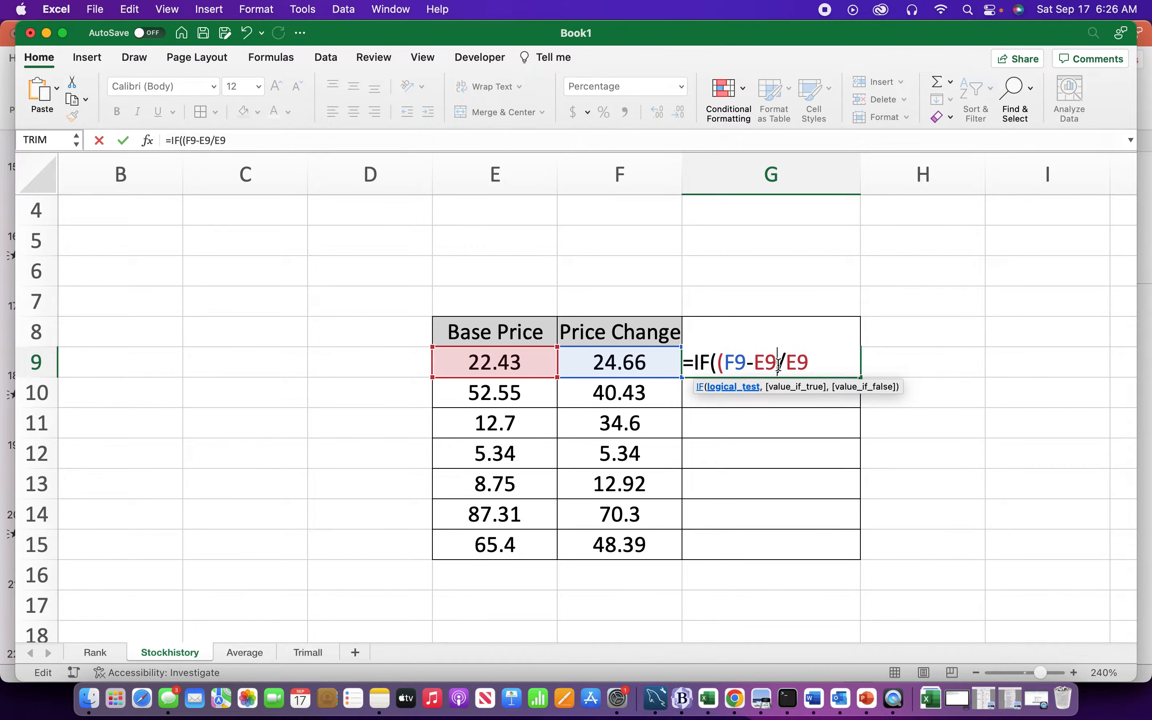
type(")")
left_click(817, 363)
type(">")
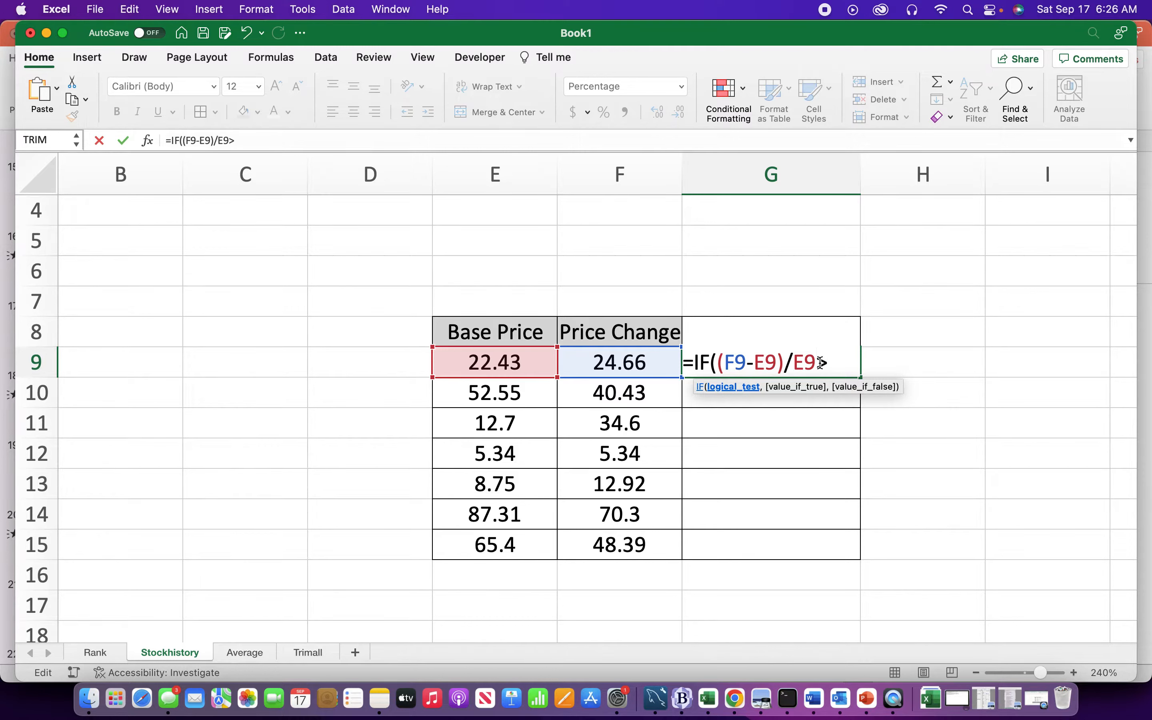
type(".05,")
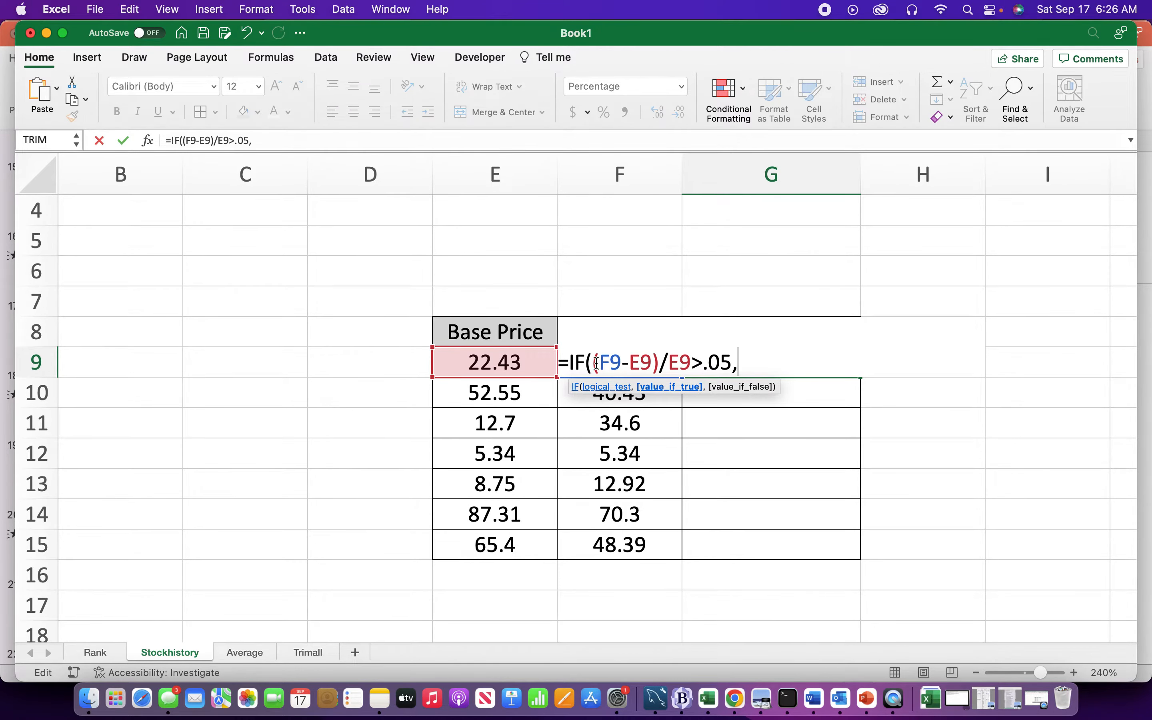
Reuse (F9-E9)/E9 as the value if true, add "" as the value if false, and enter the formula in G9
left_click_drag(596, 364, 689, 367)
key("super+c")
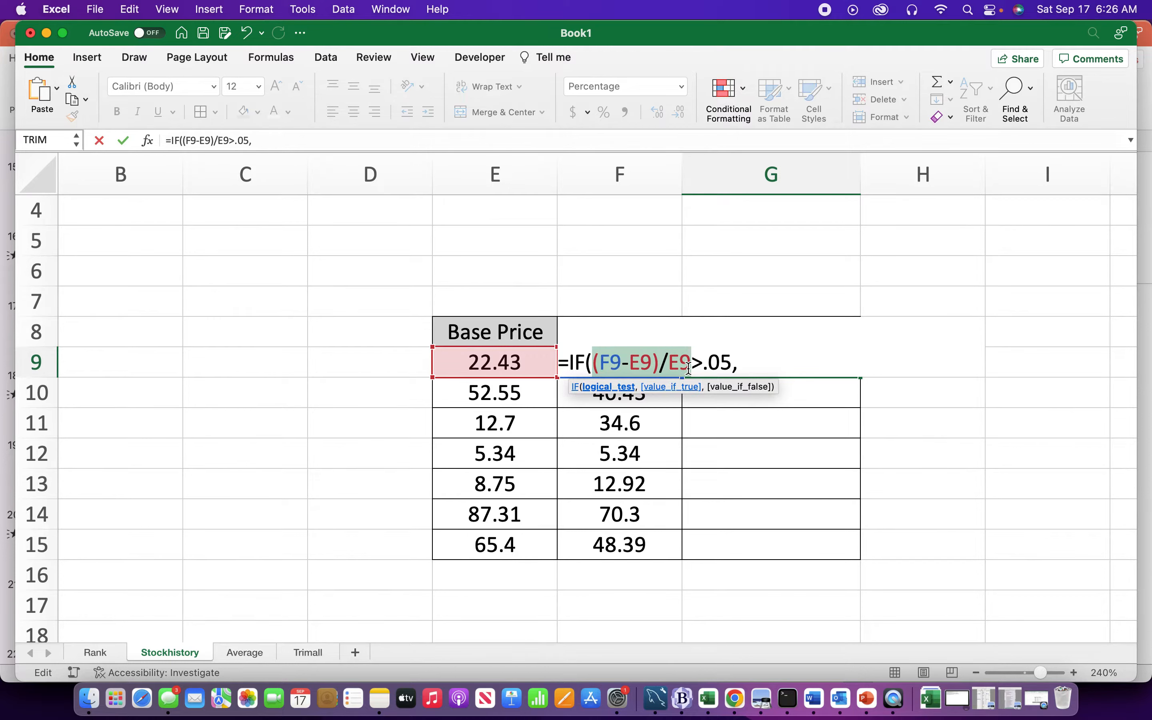
left_click(750, 373)
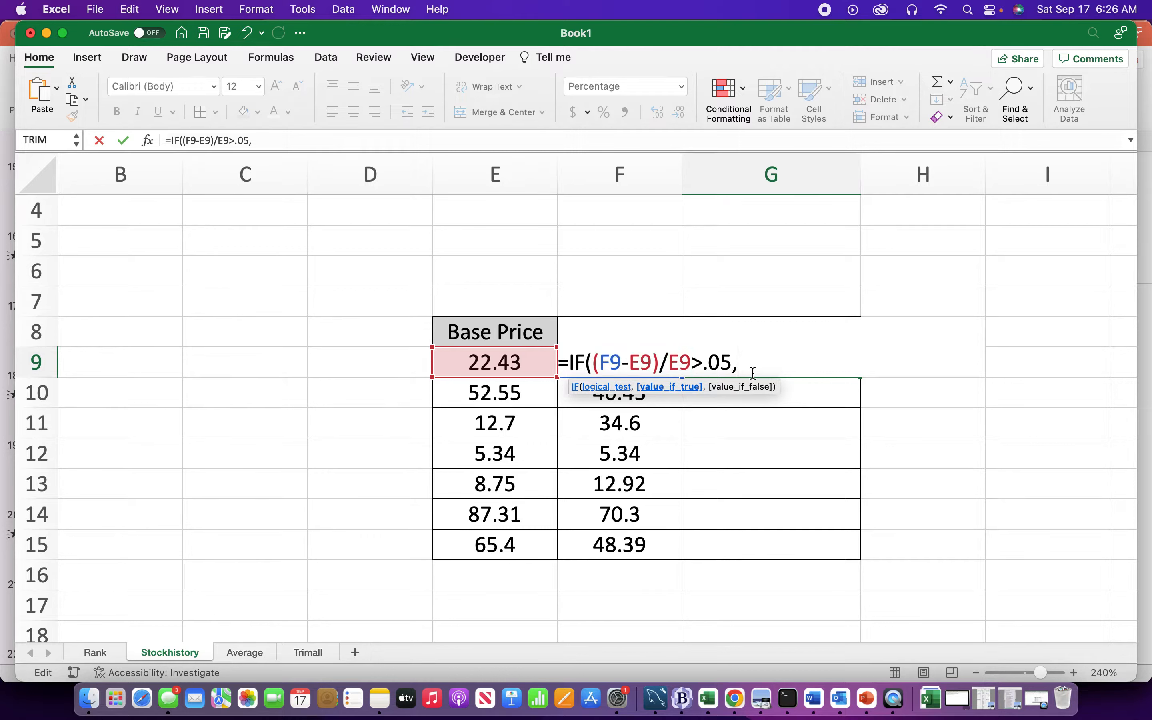
key("super+v")
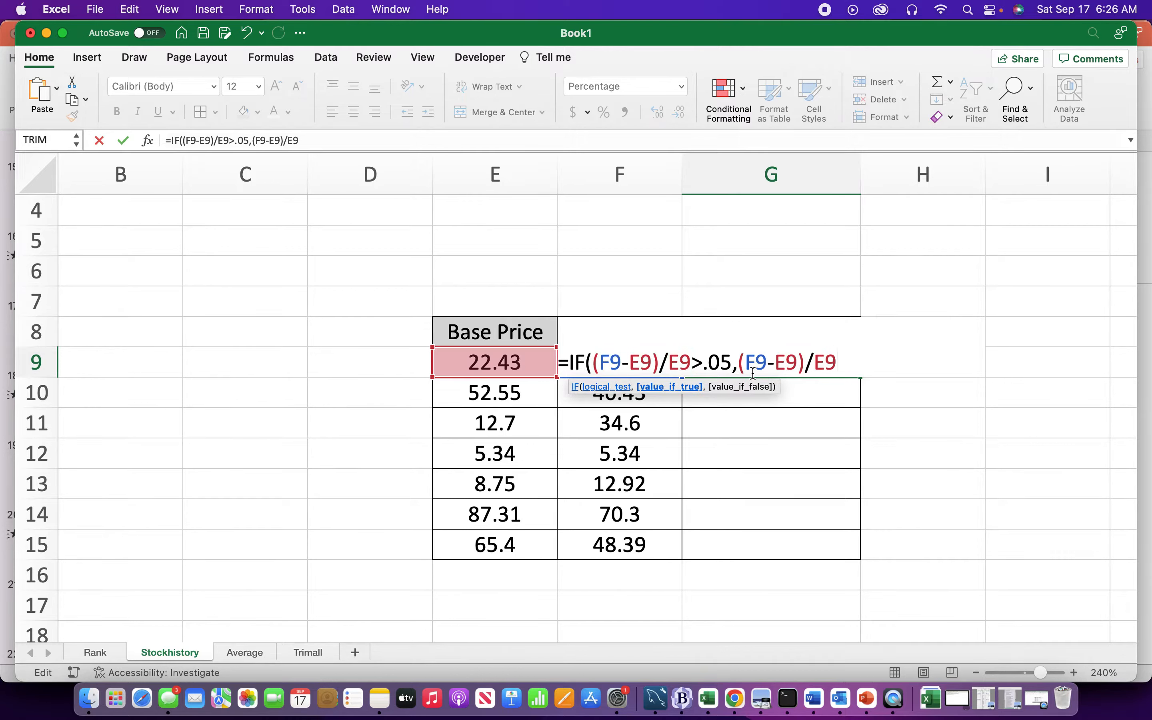
type(",\"\"")
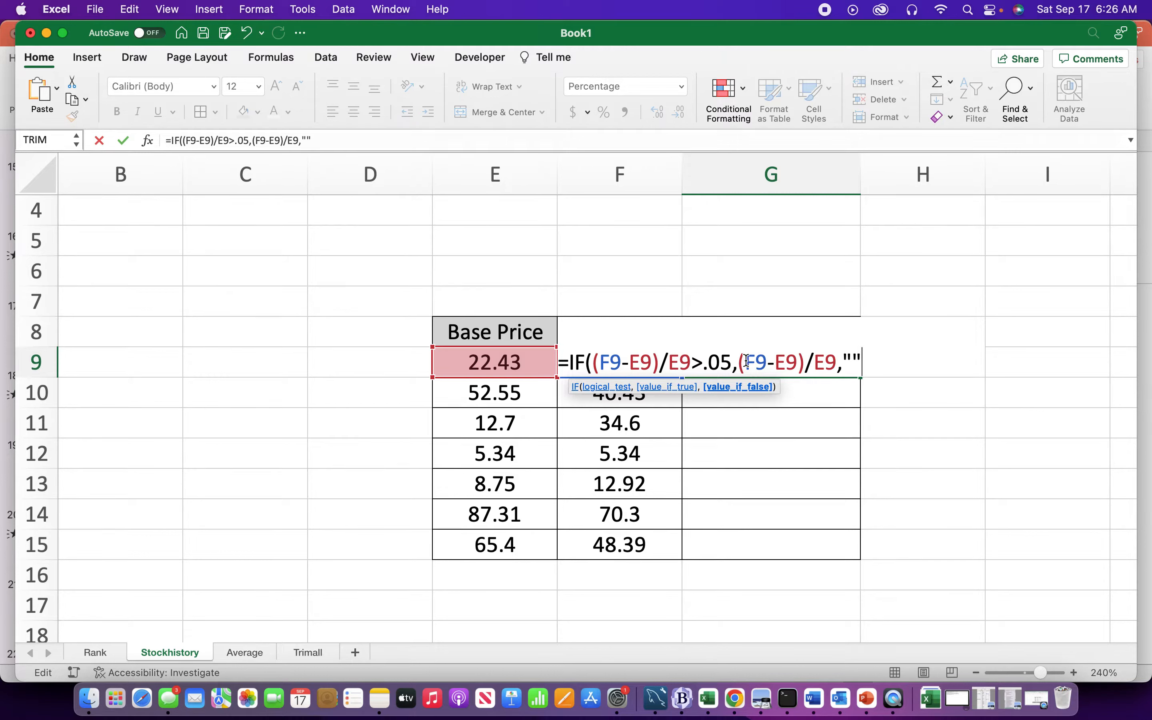
left_click(852, 365)
left_click(868, 363)
type(")")
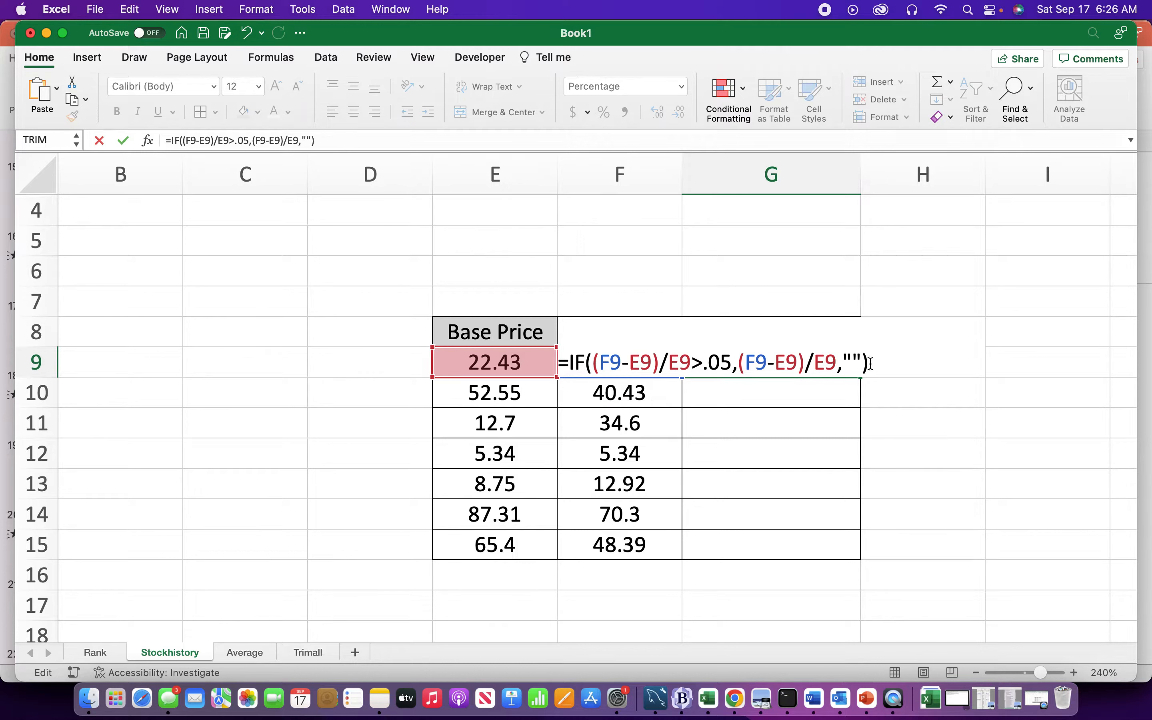
key("Return")
Fill the IF formula from G9 down through G15
left_click(797, 364)
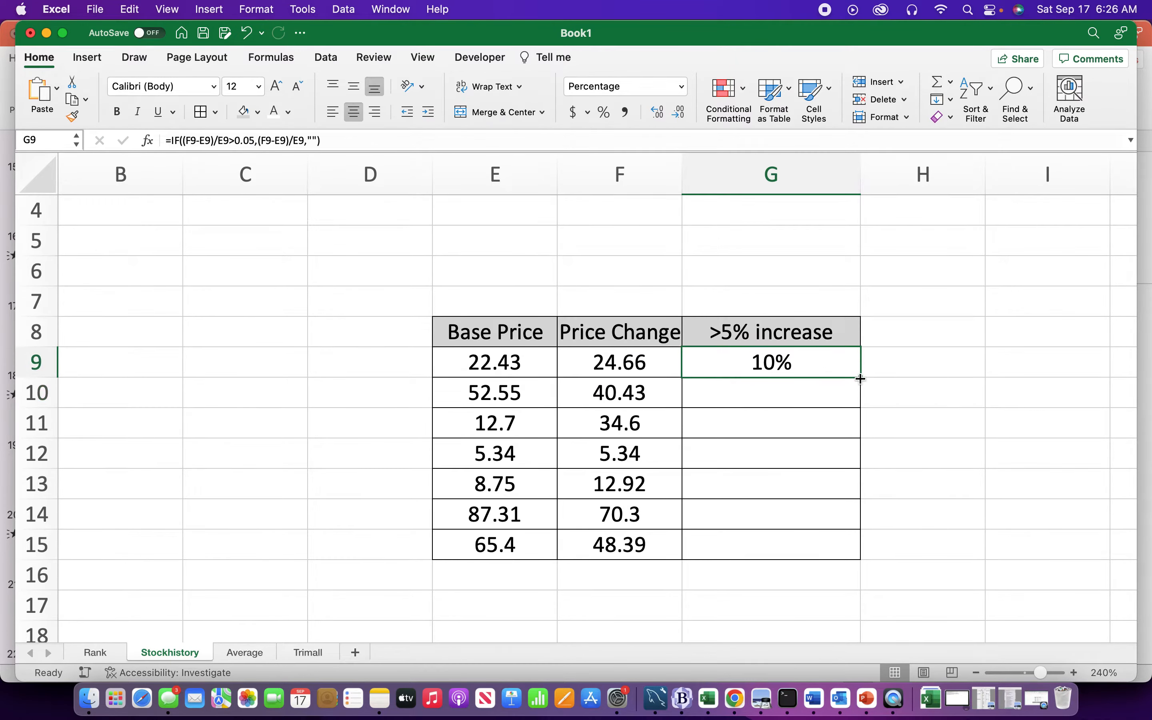
double_click(795, 361)
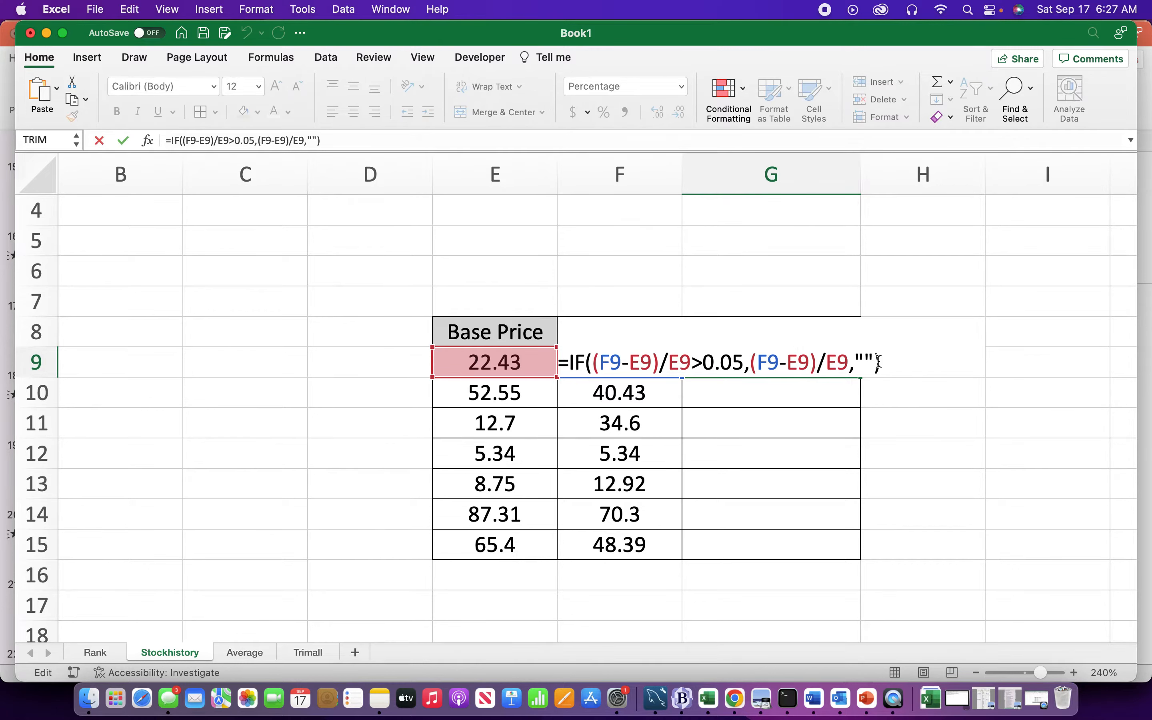
key("Return")
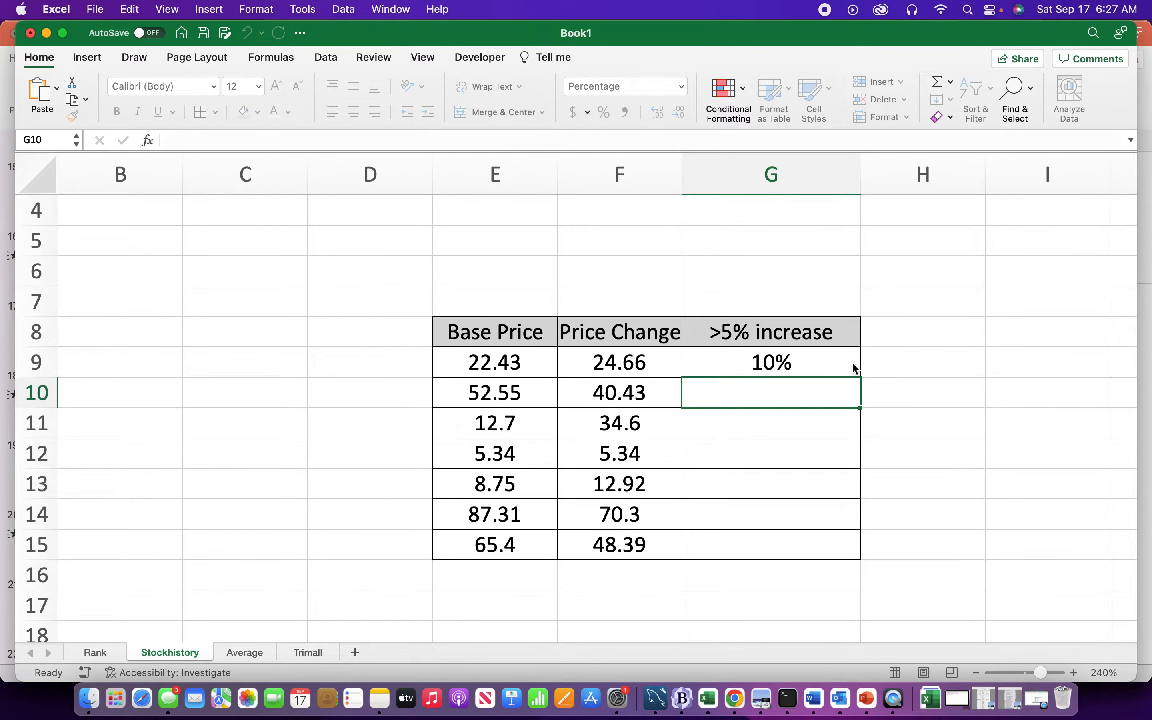
left_click(851, 362)
double_click(861, 376)
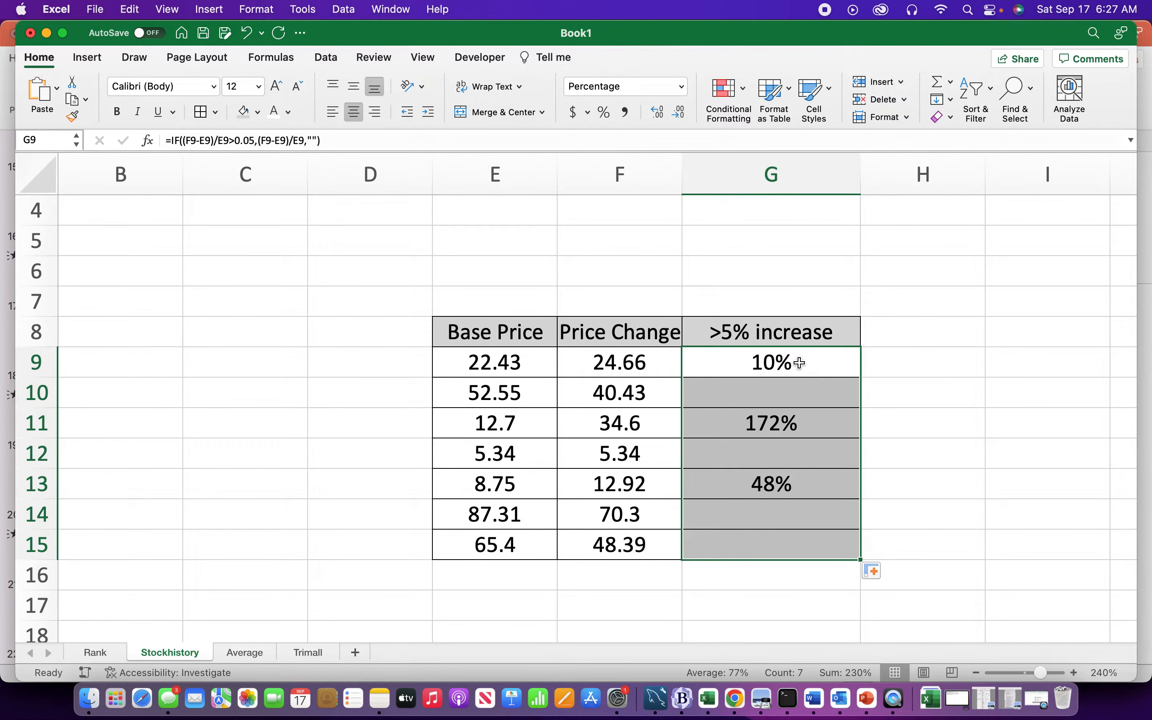
Remove the ,"" value-if-false argument from G9's IF formula
left_click(816, 362)
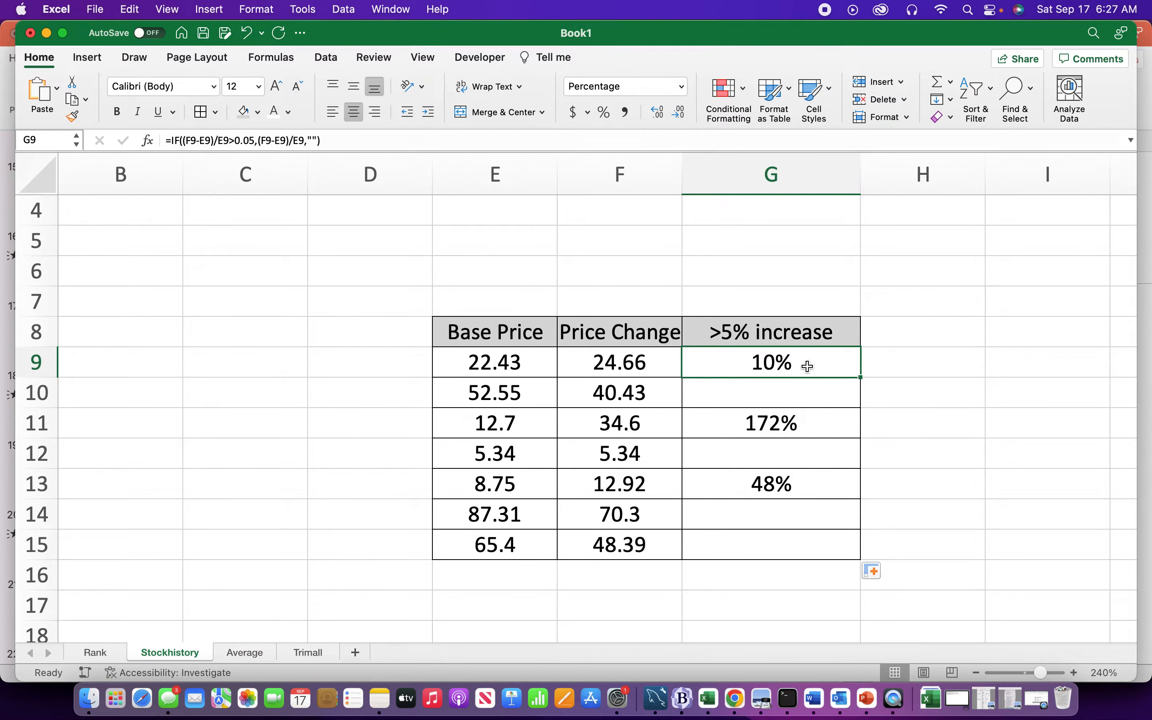
double_click(808, 364)
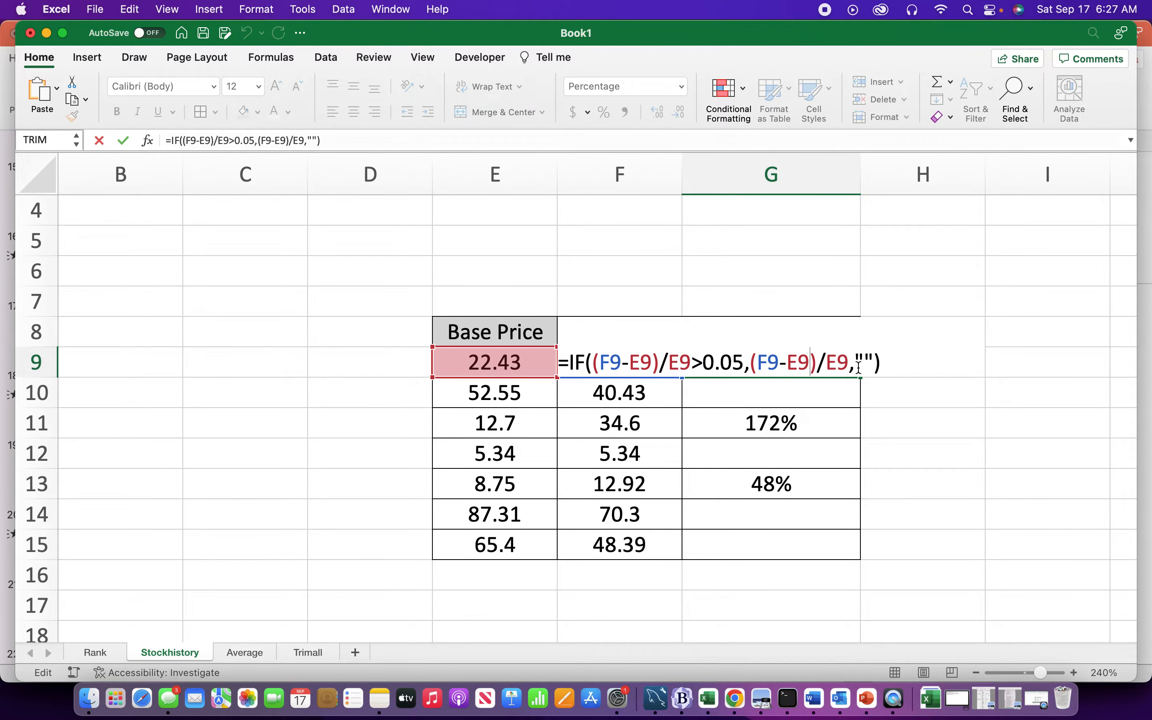
left_click(875, 362)
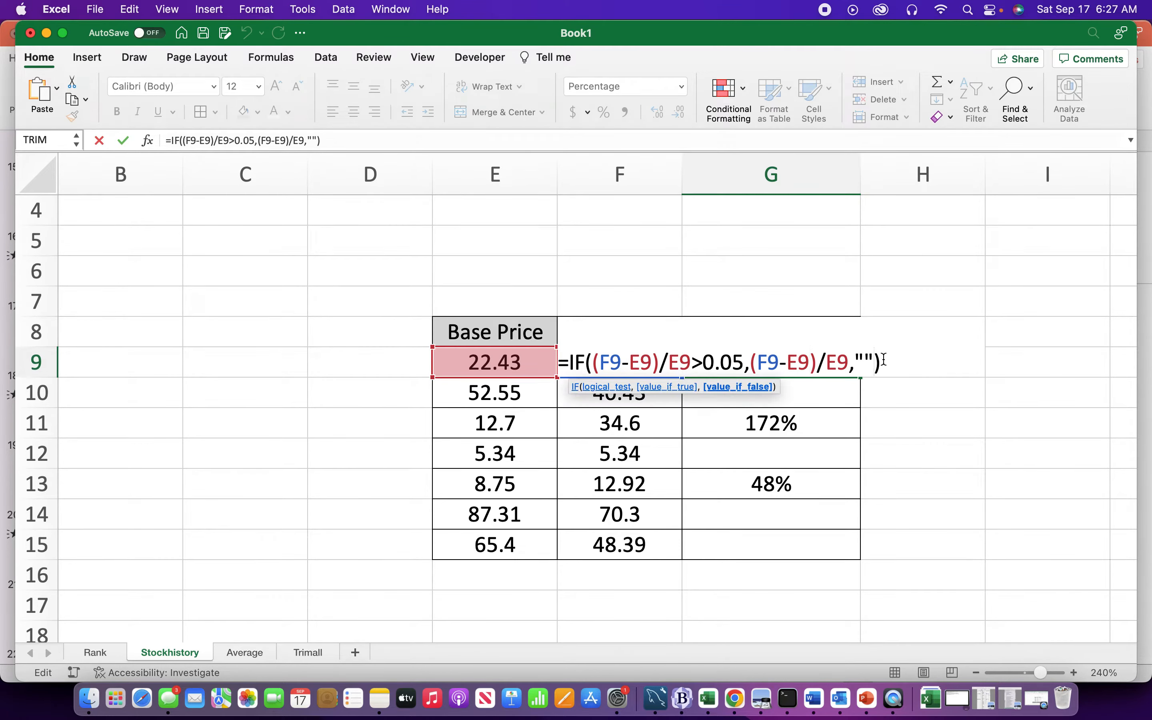
key("BackSpace")
key("BackSpace")
key("BackSpace")
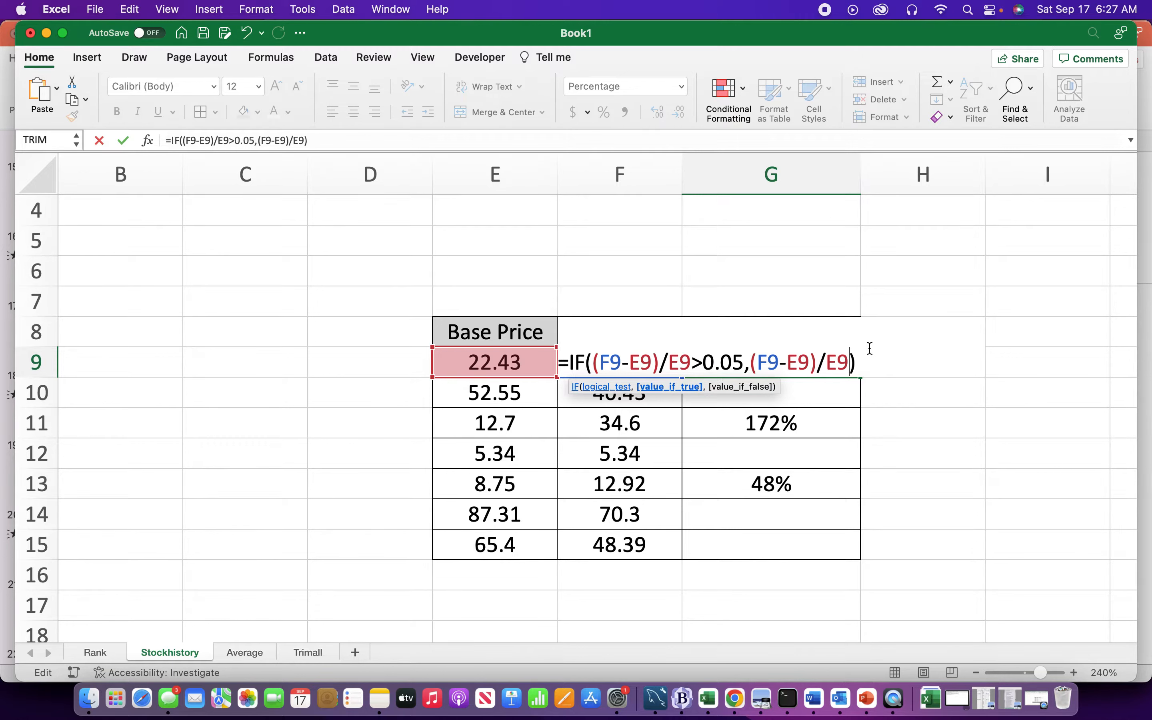
key("Return")
Fill the IF formula without its third argument from G9 down through G15, and select G10 to inspect its copy
left_click(828, 354)
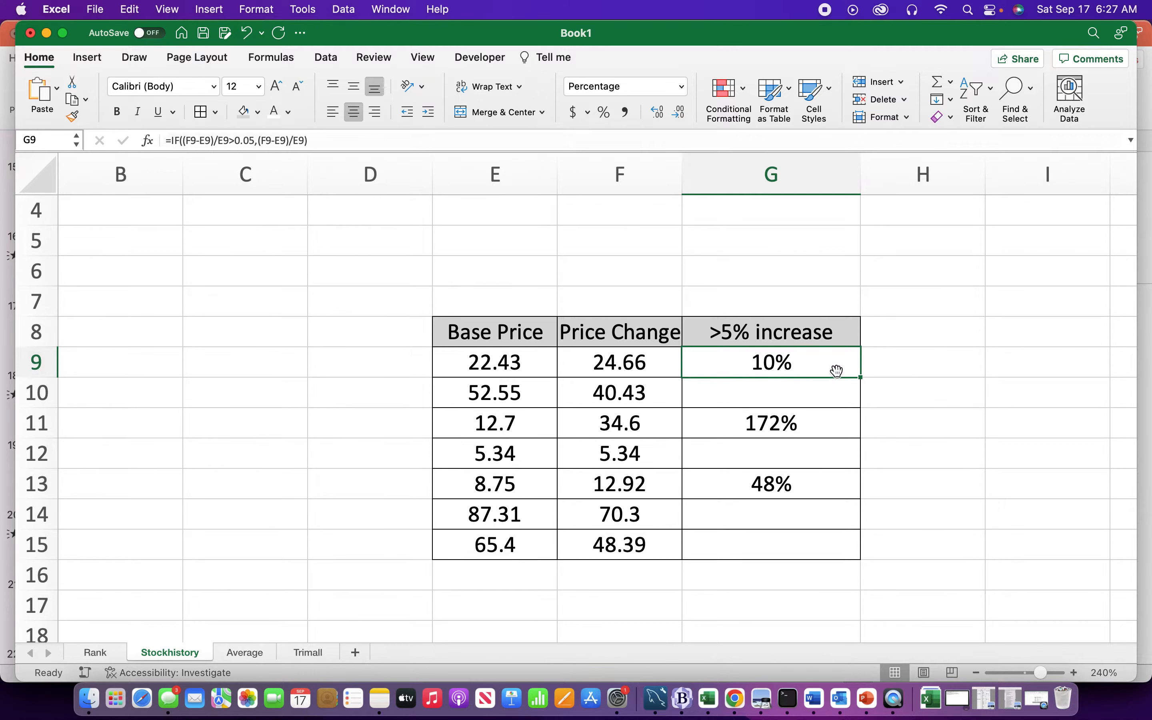
left_click_drag(861, 377, 855, 569)
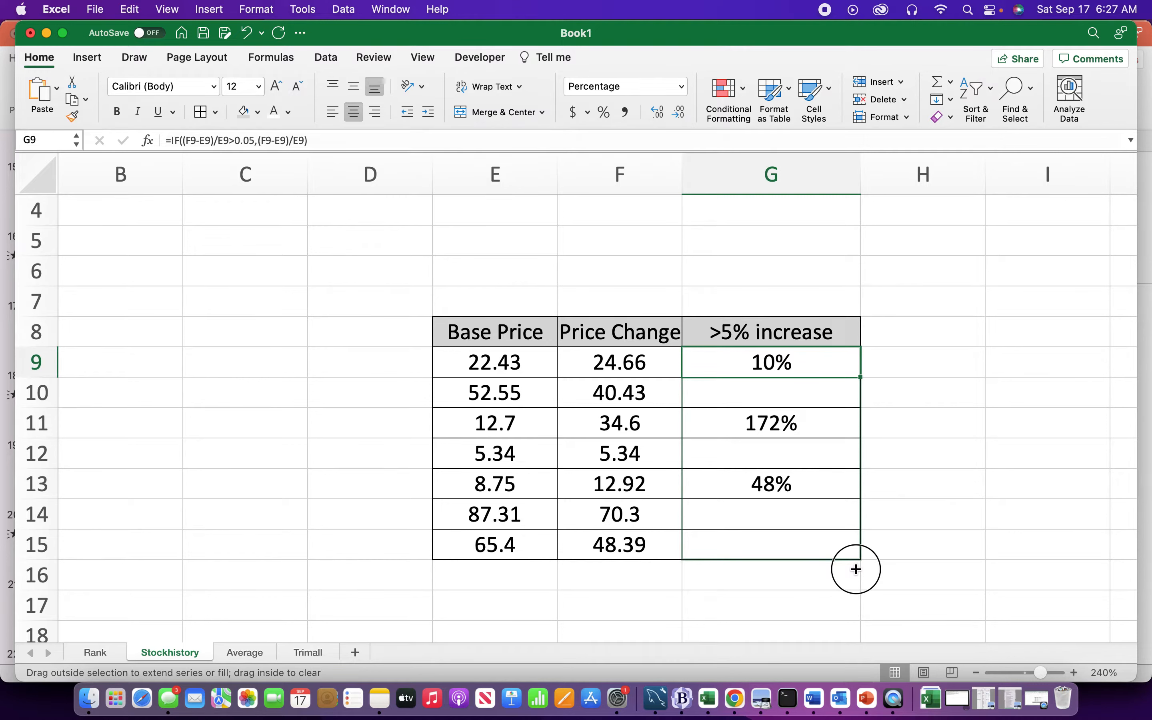
left_click_drag(856, 569, 856, 567)
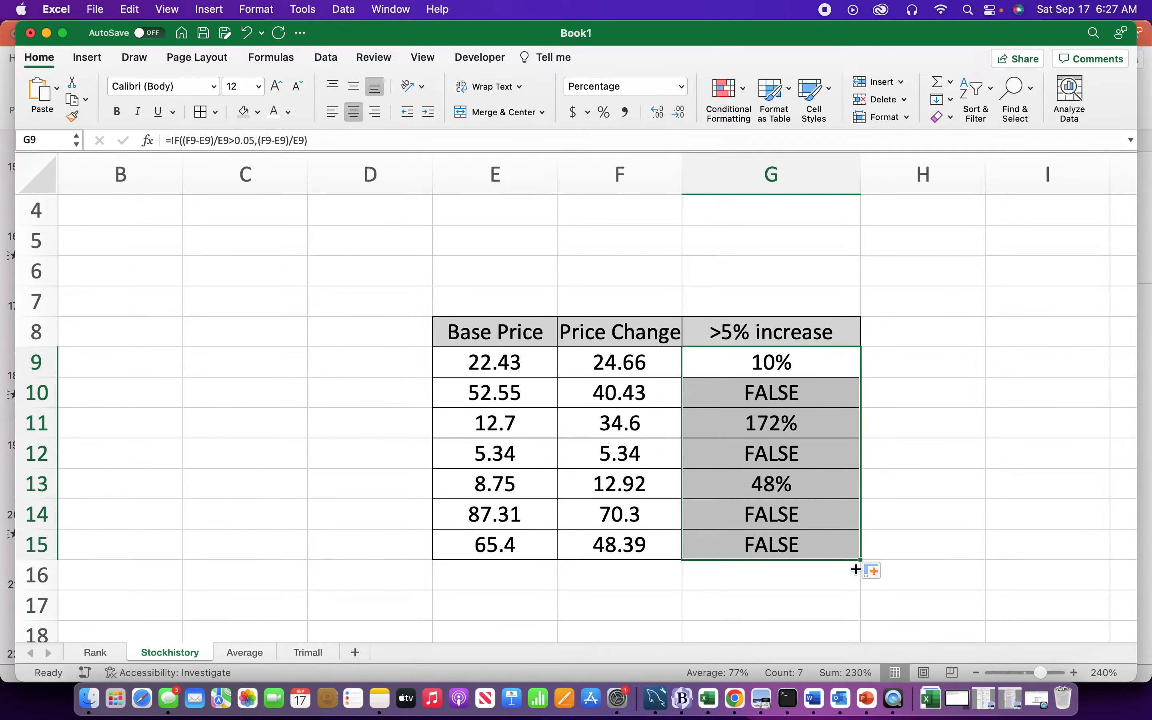
left_click(777, 395)
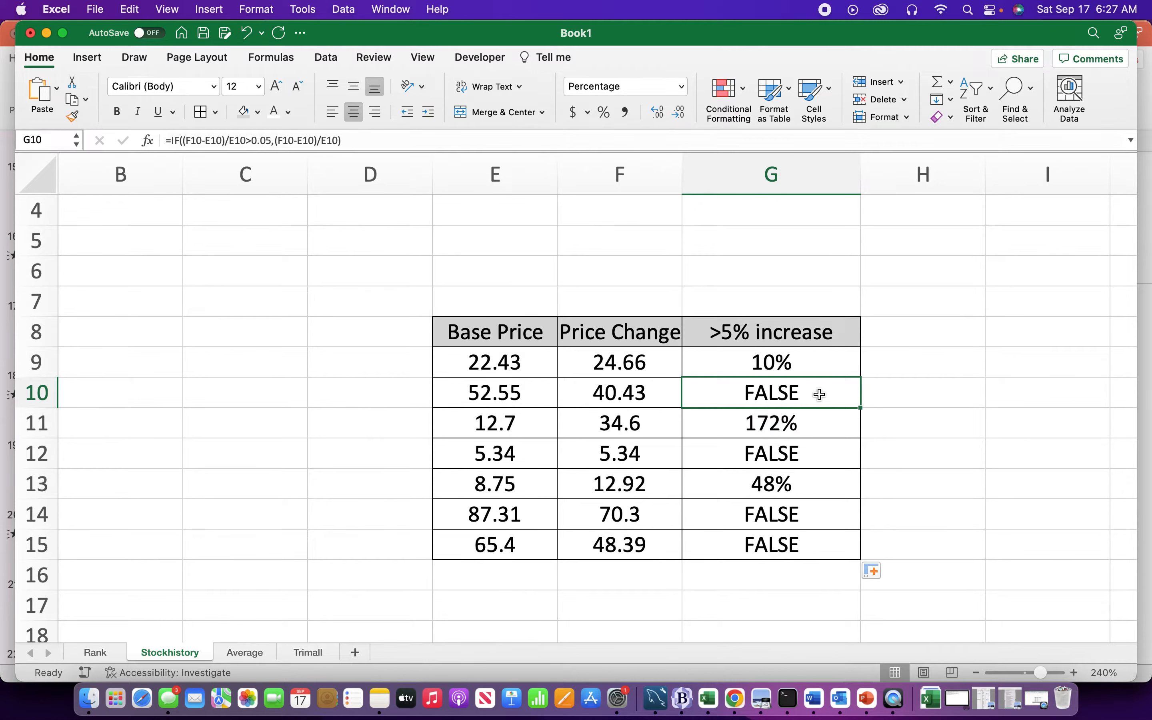
Restore the ,"" value-if-false argument in G9's IF formula and fill the formula down through G15
double_click(802, 365)
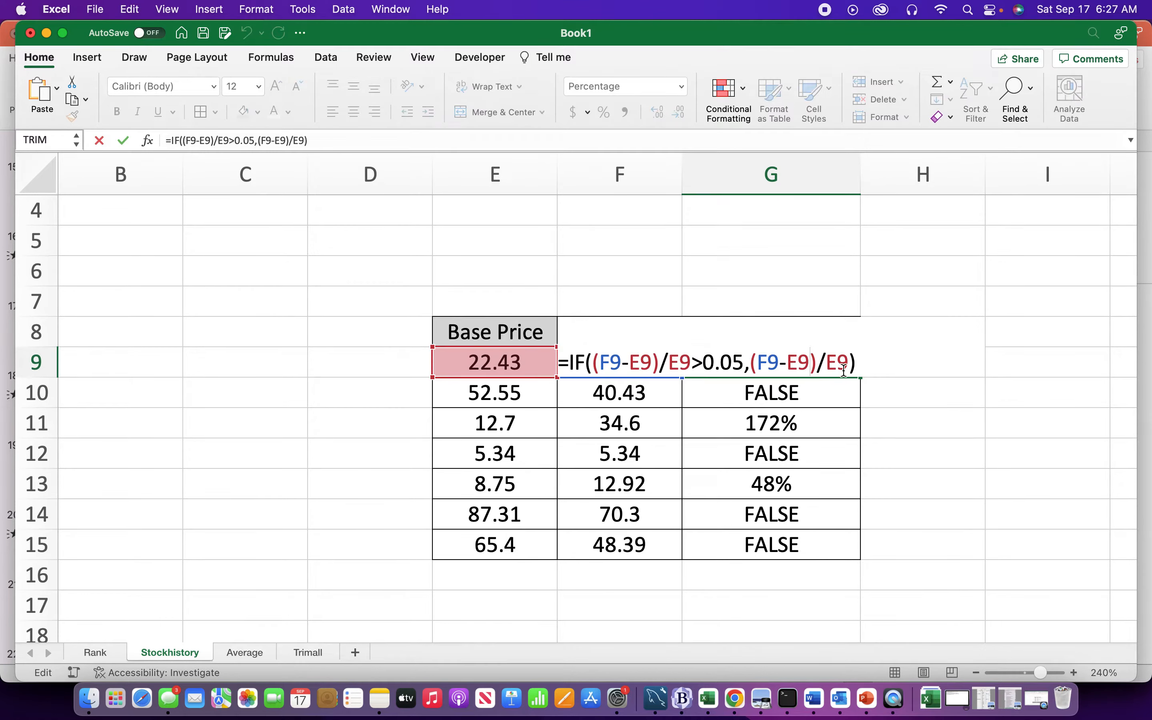
type(",\"\"")
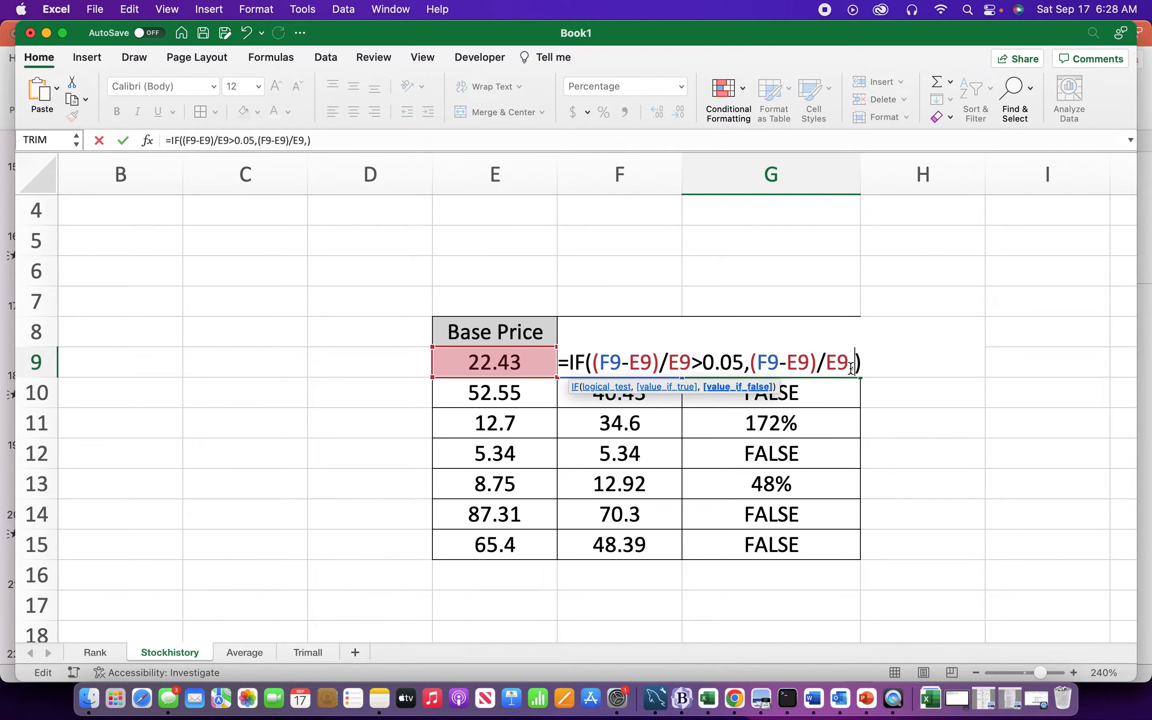
key("Return")
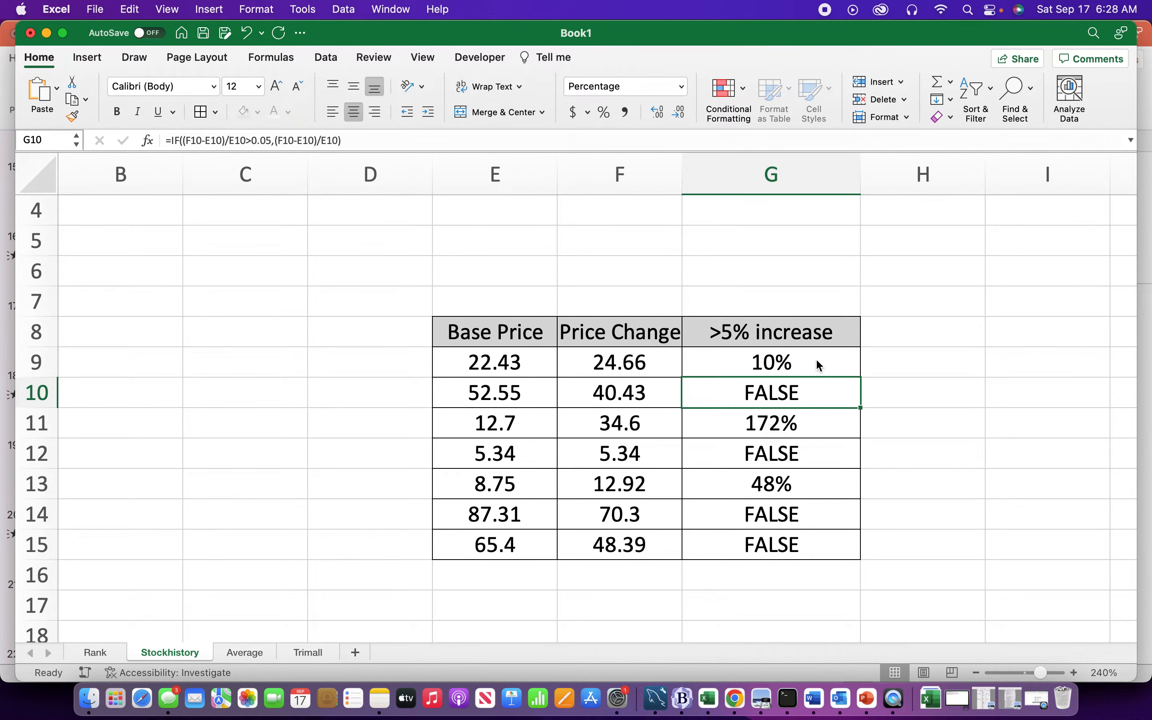
left_click(815, 362)
left_click_drag(860, 377, 847, 547)
left_click(881, 367)
Replace 0.05 in G9's IF formula with a reference to G6 and fill the formula down through G15
left_click(782, 363)
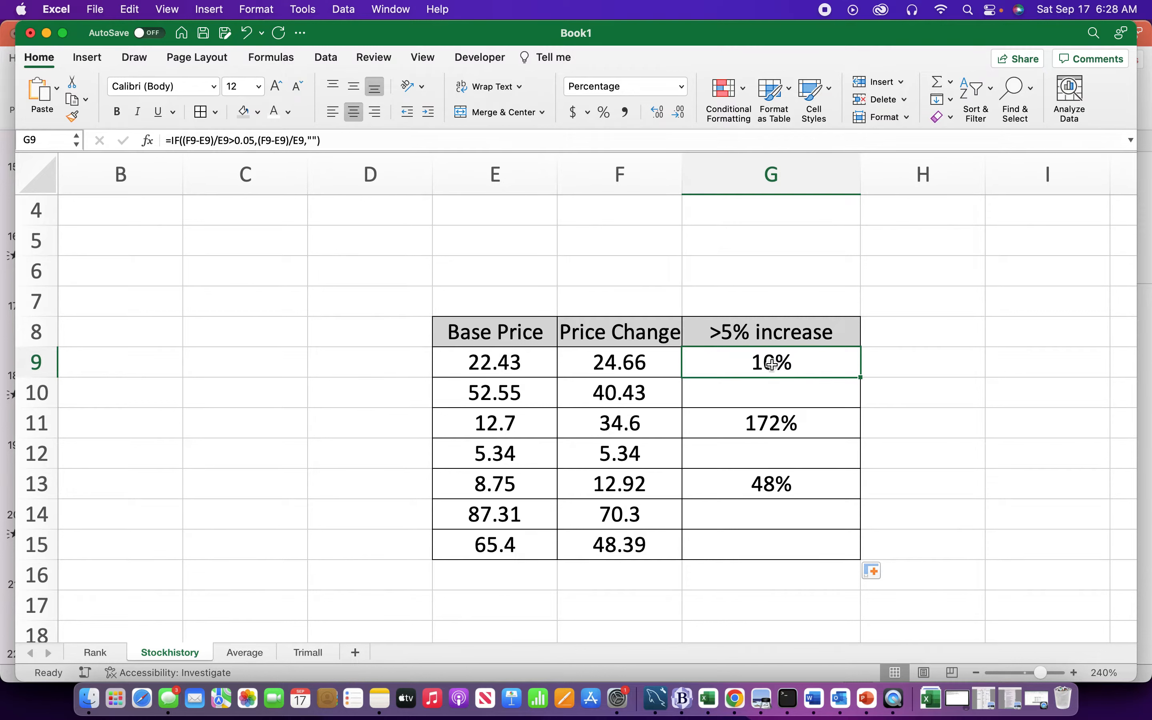
double_click(774, 364)
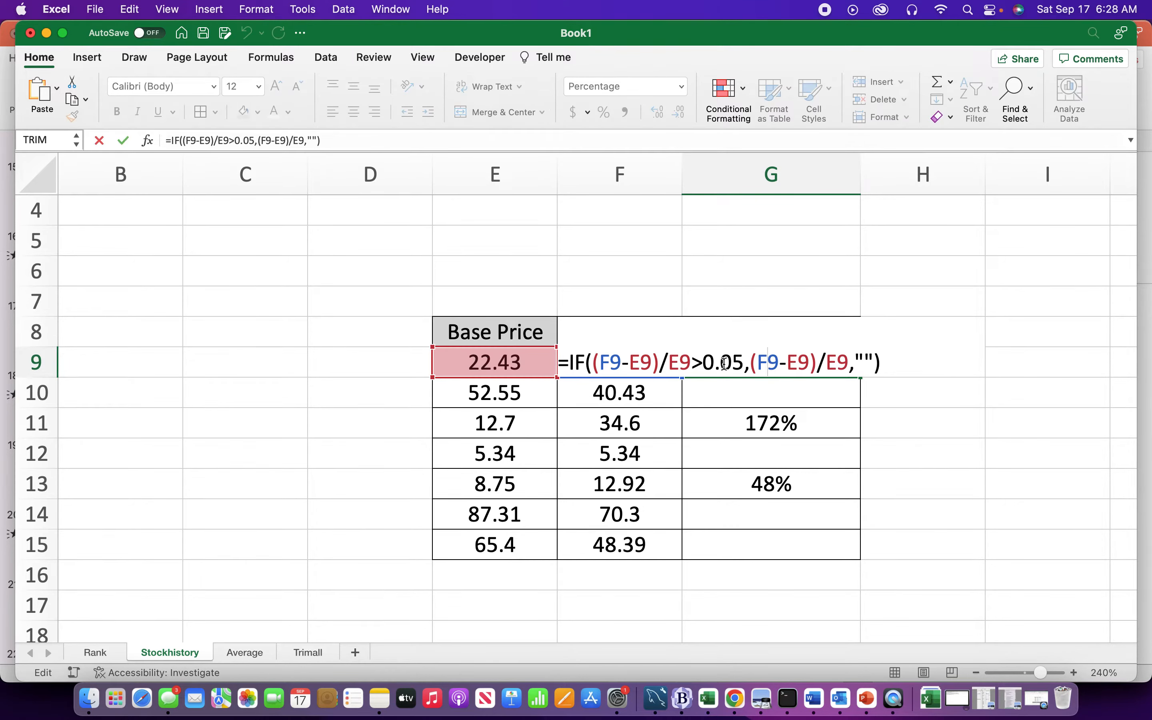
left_click(744, 364)
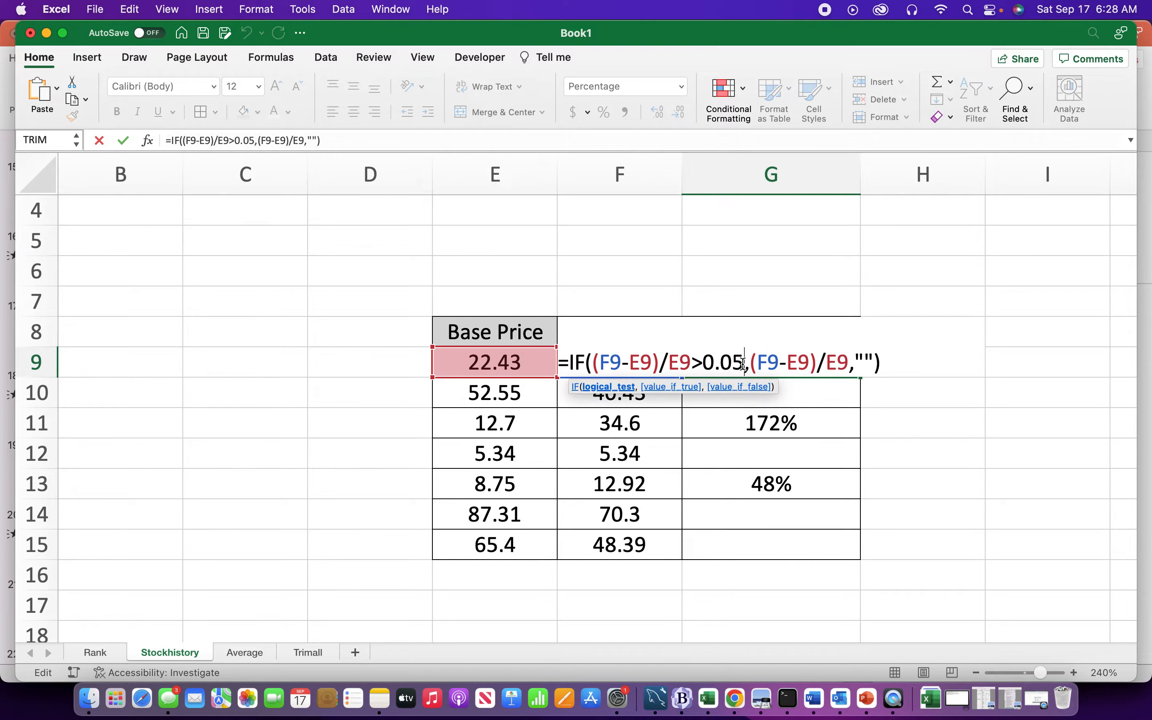
key("BackSpace")
key("BackSpace")
key("BackSpace")
key("BackSpace")
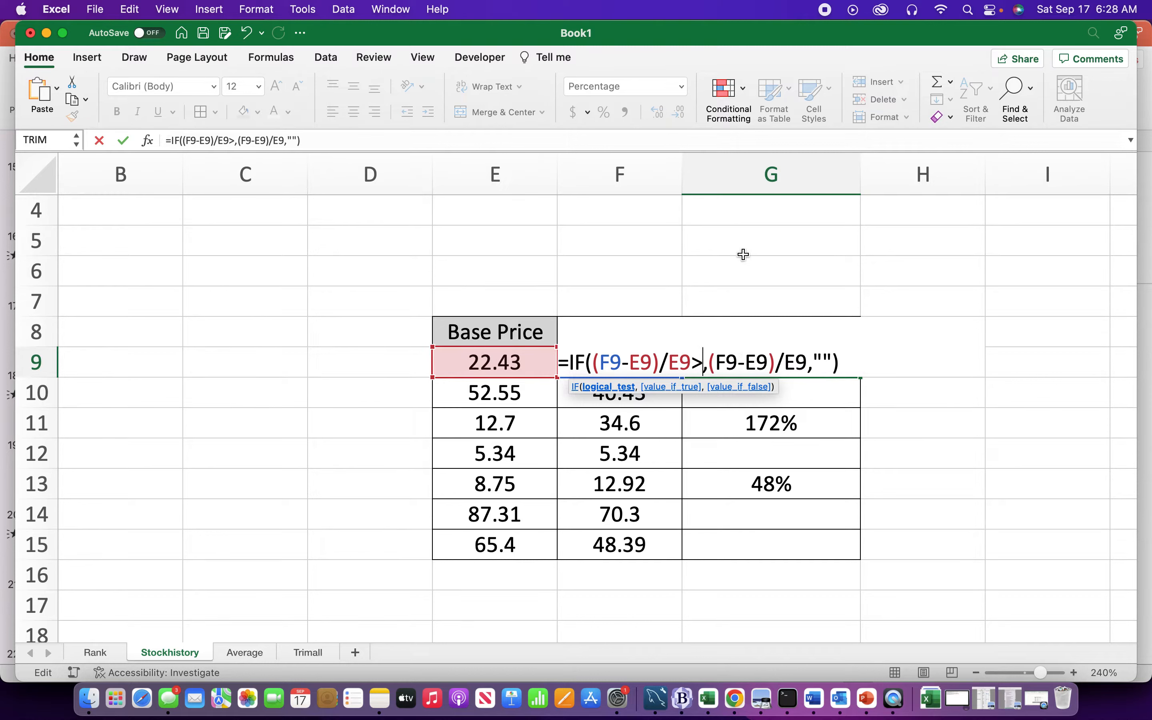
left_click(748, 274)
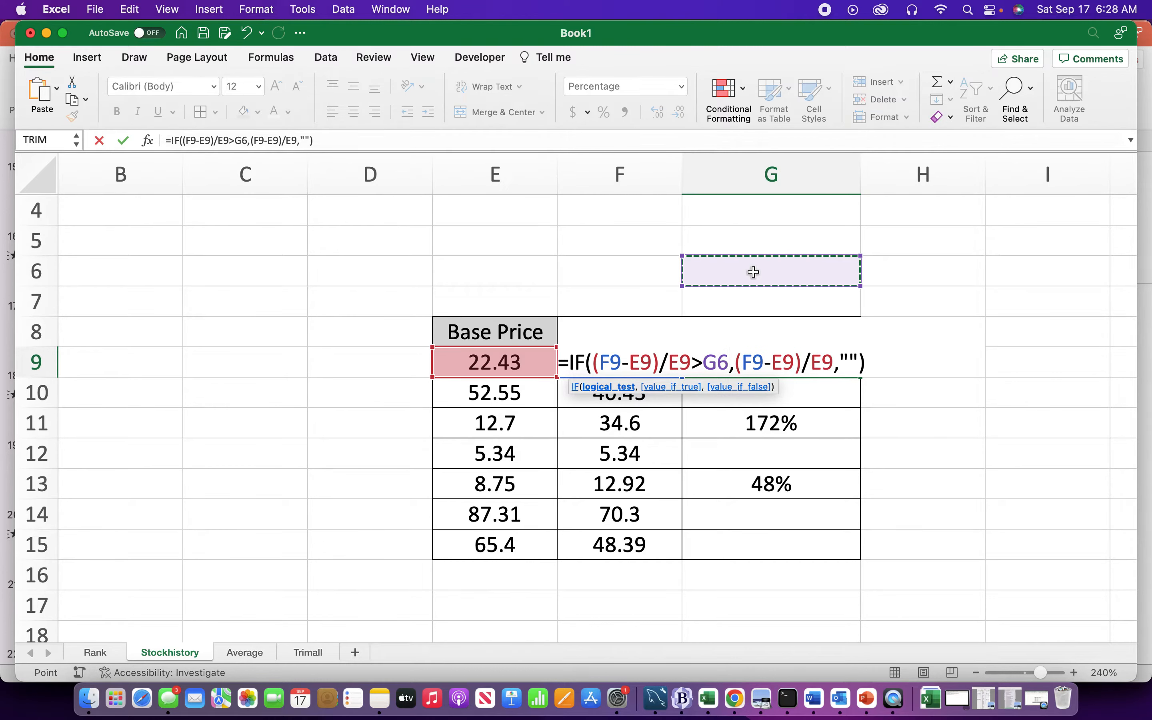
key("Return")
left_click(798, 363)
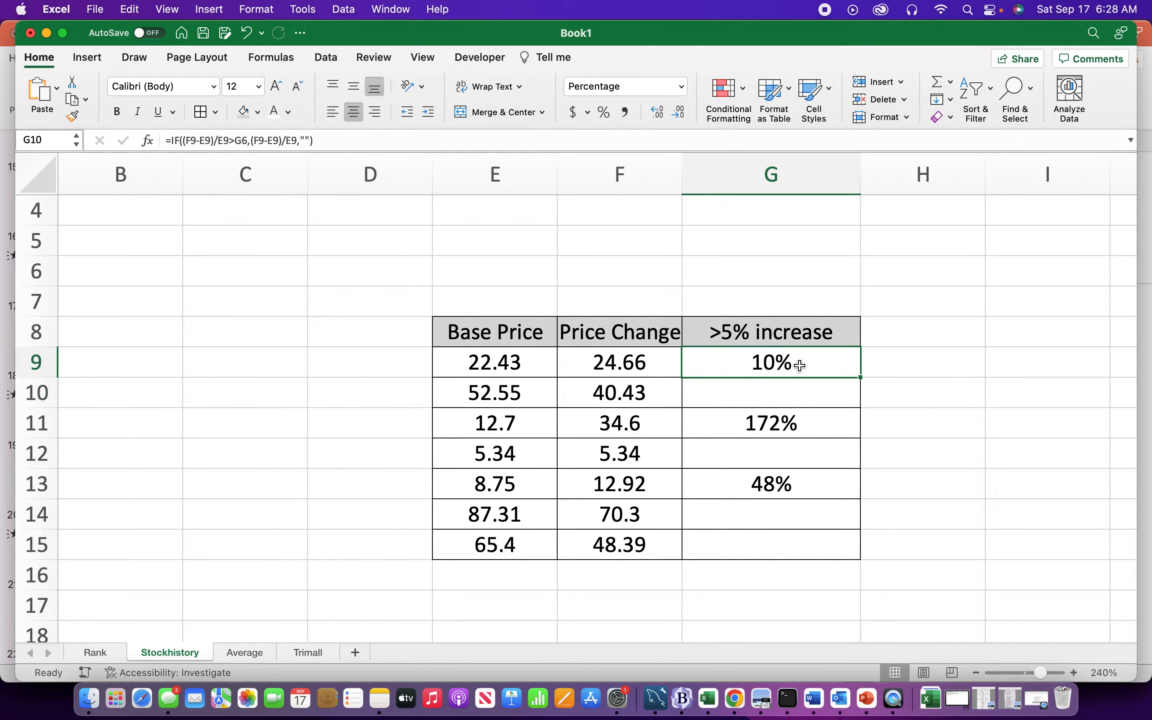
left_click_drag(861, 379, 831, 551)
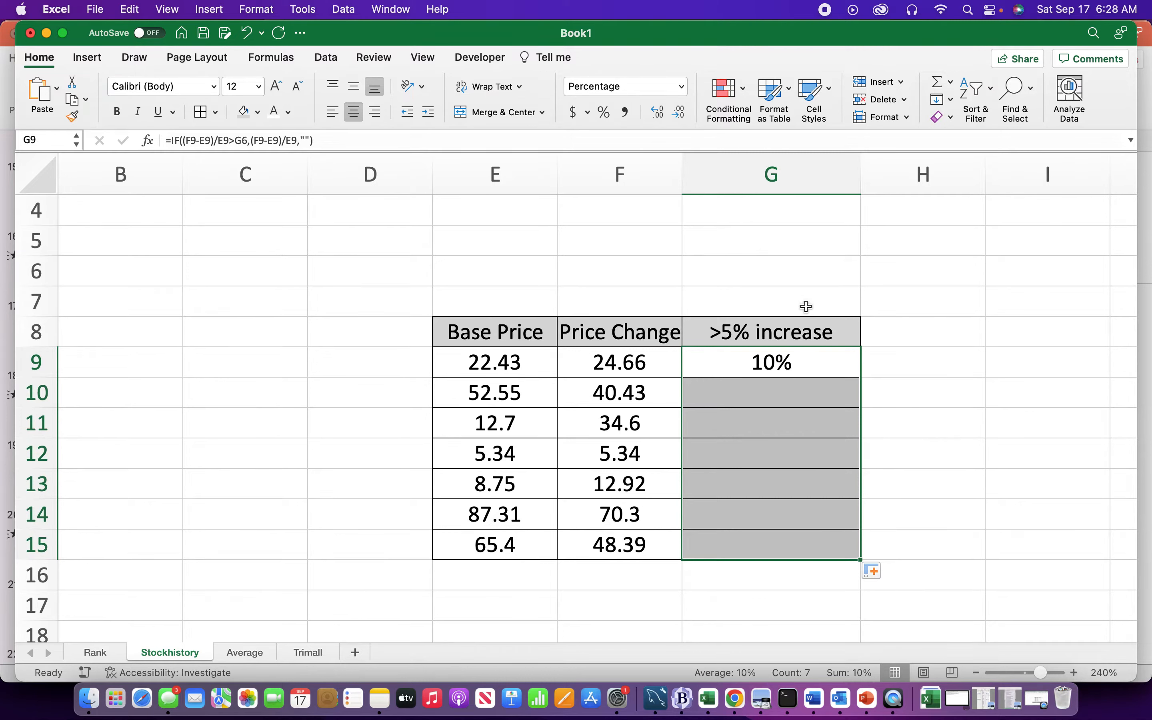
Add a border around cell G6 and enter .05 in it as the percentage threshold
left_click(756, 271)
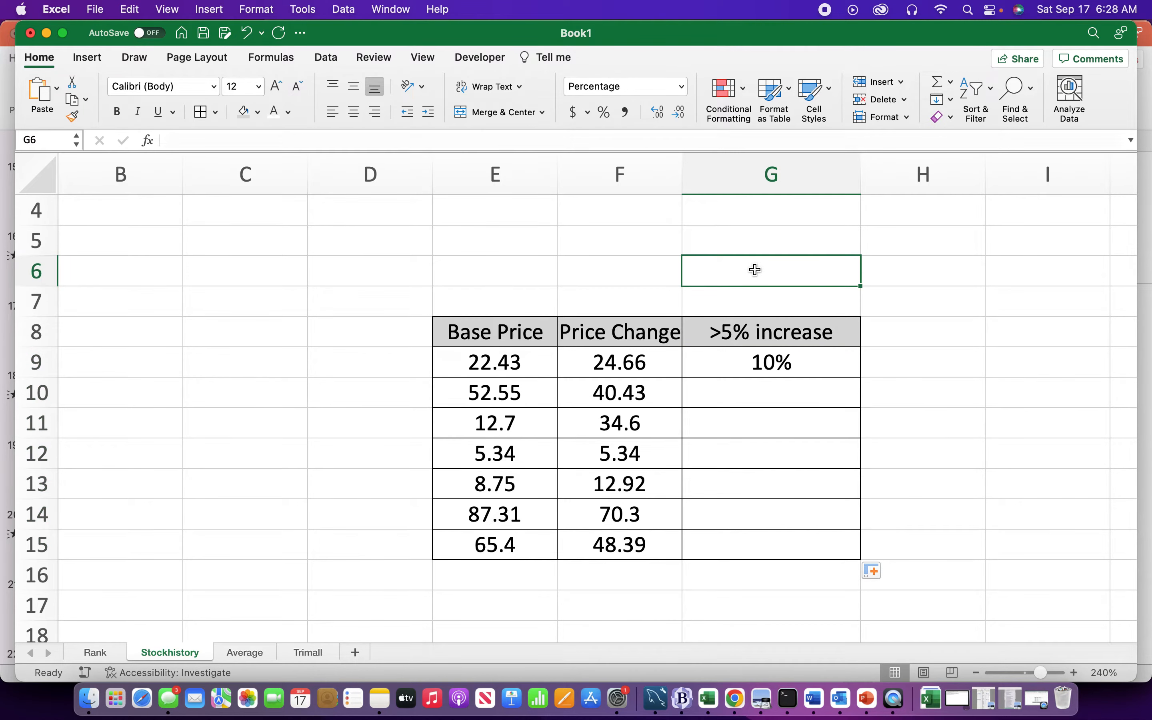
left_click(208, 113)
left_click(726, 297)
left_click(743, 270)
type(".05")
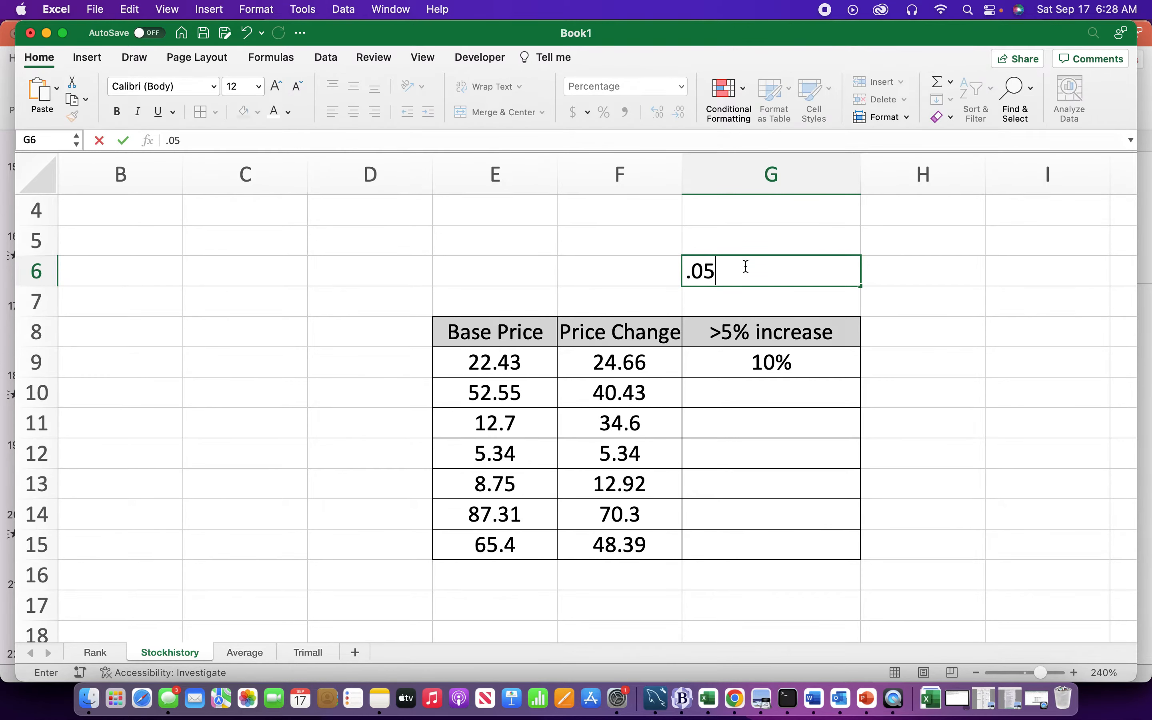
key("Return")
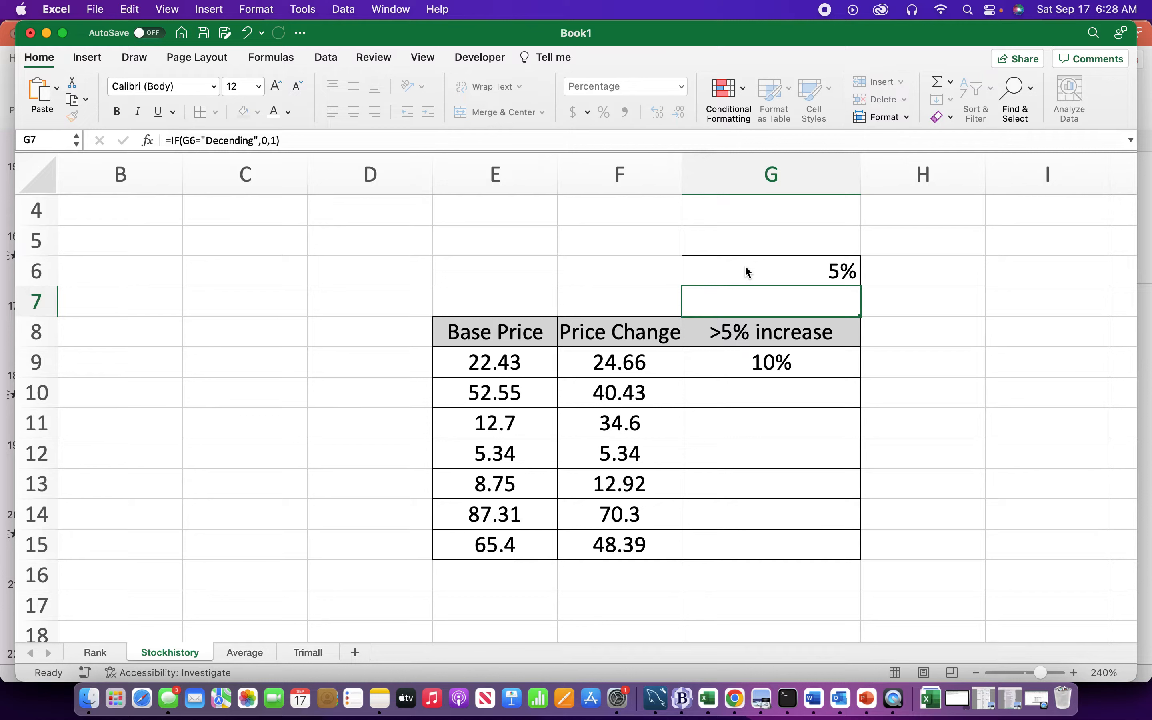
Make the G6 reference in G9's IF formula absolute as $G$6 and fill the formula down through G15
double_click(771, 363)
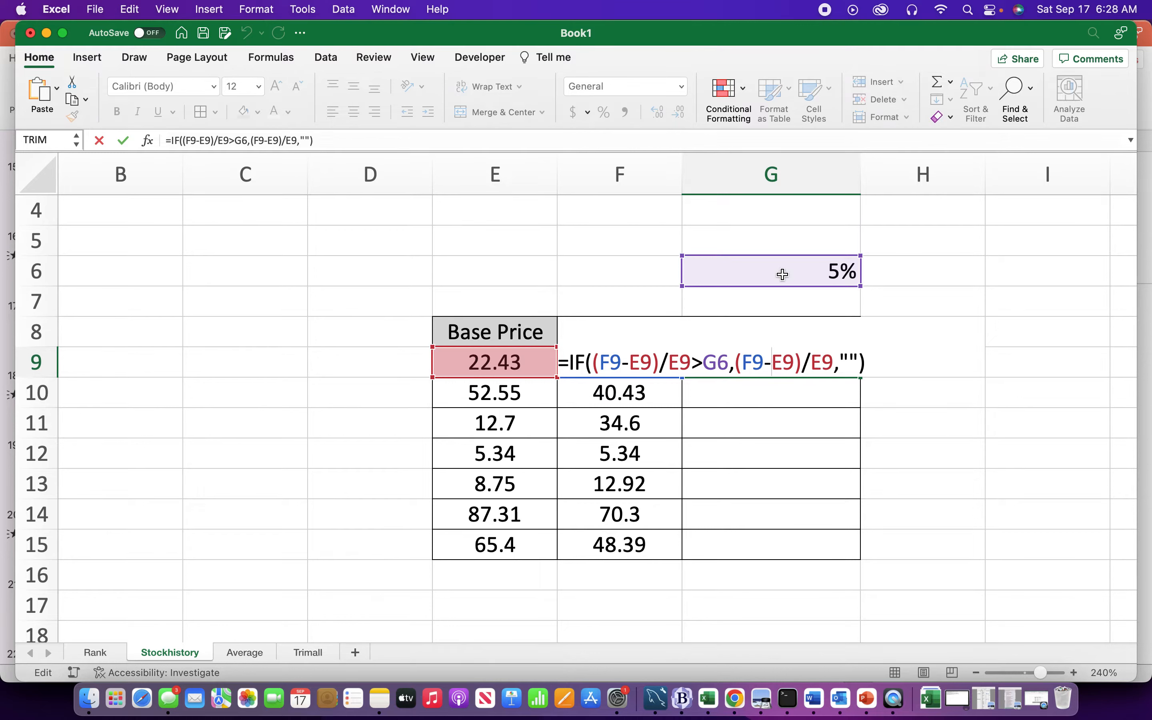
left_click(717, 364)
left_click_drag(728, 364, 703, 364)
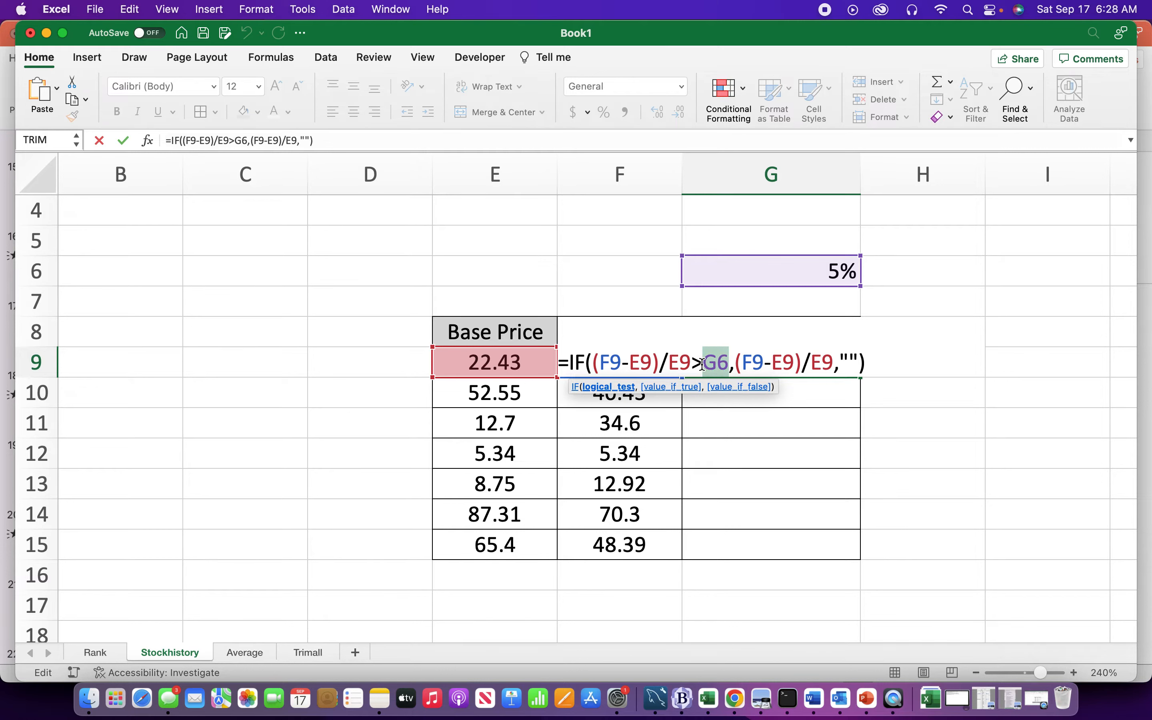
key("F4")
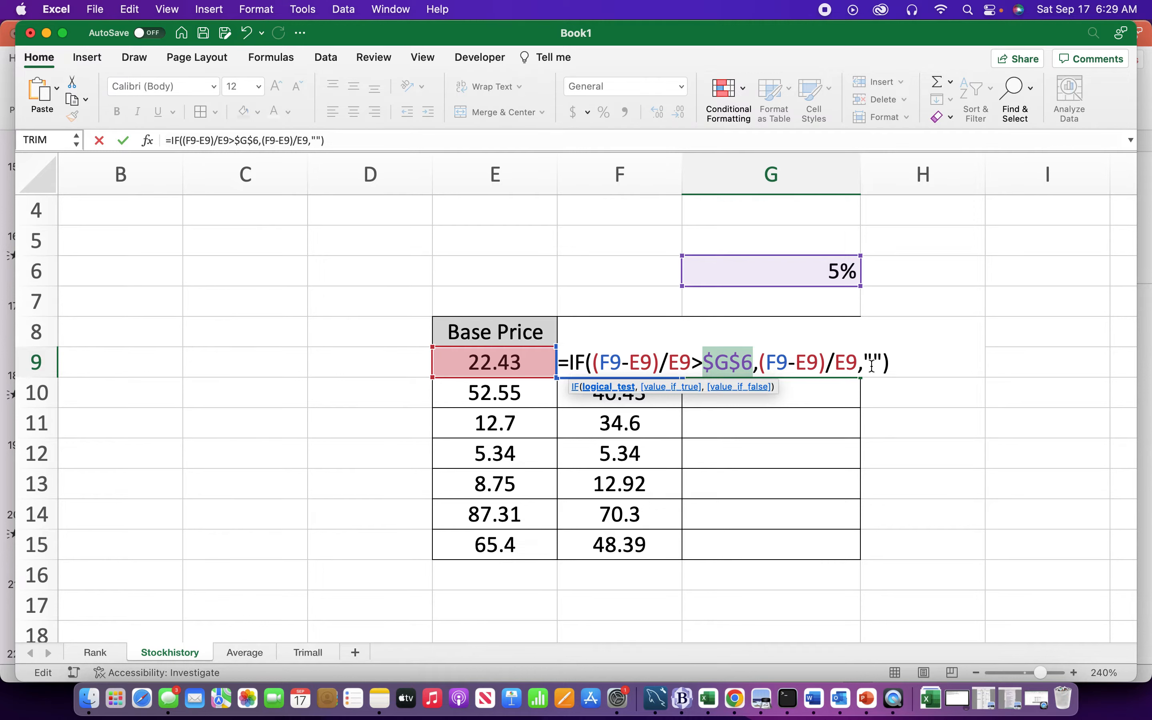
left_click(889, 363)
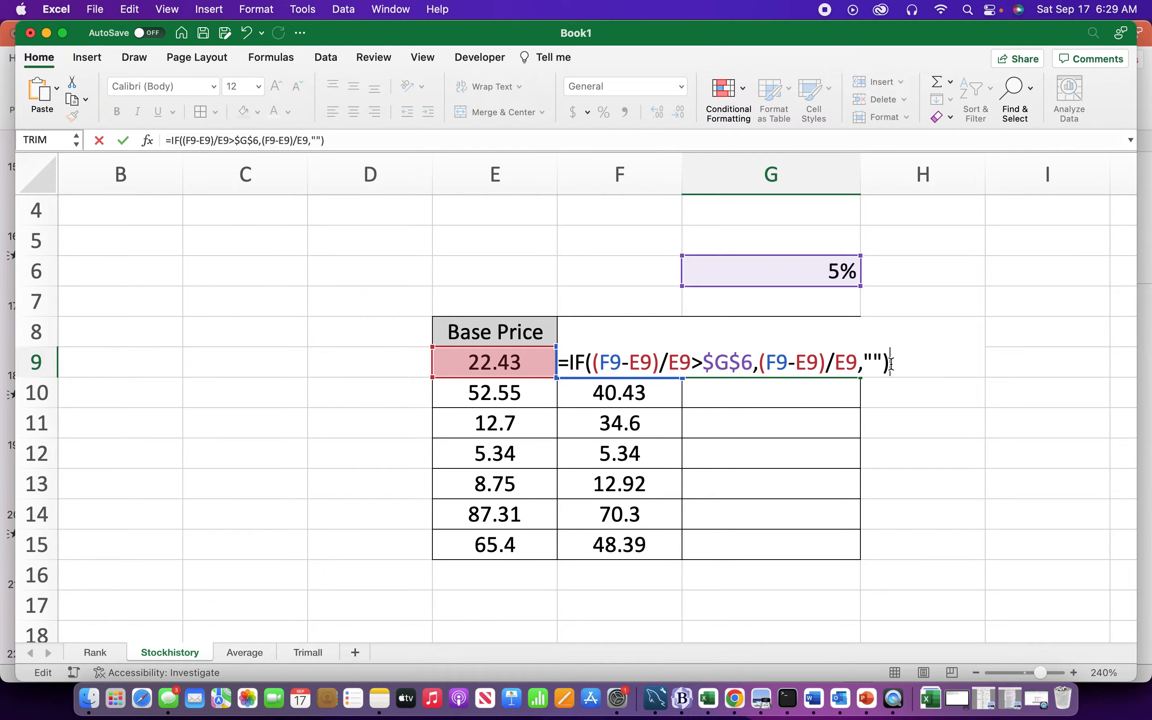
key("Return")
left_click(823, 362)
double_click(860, 376)
left_click(824, 366)
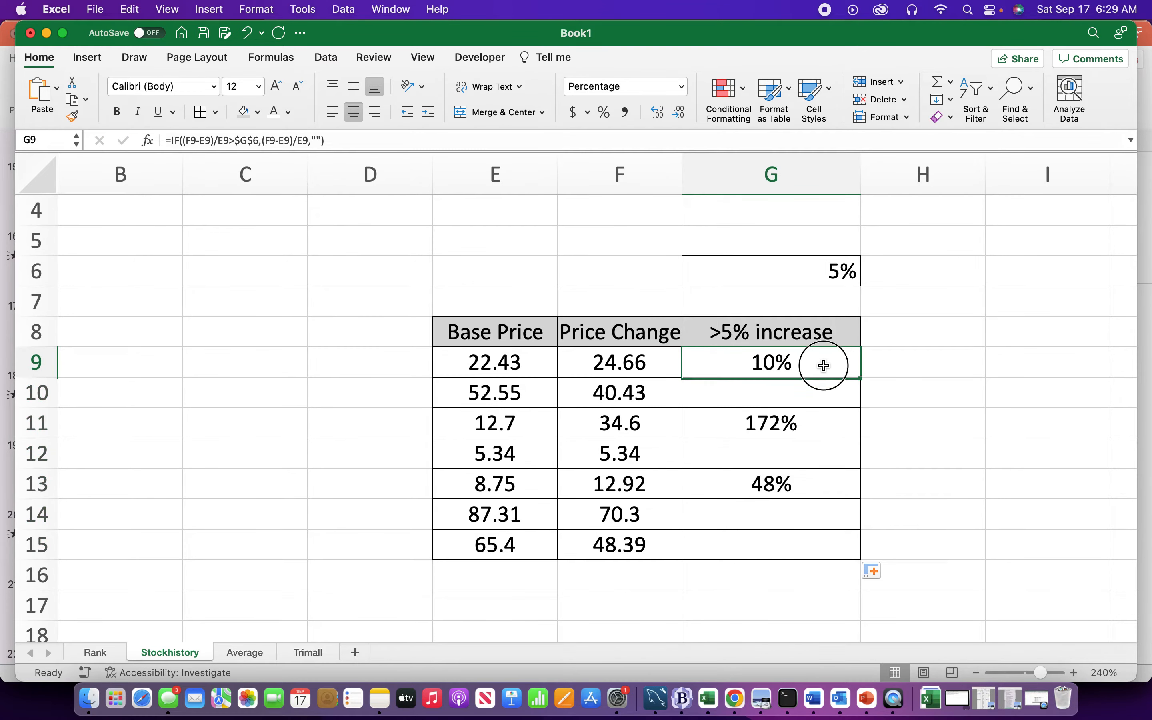
Set the threshold in G6 to -25% to test the formulas with a negative limit
left_click(818, 271)
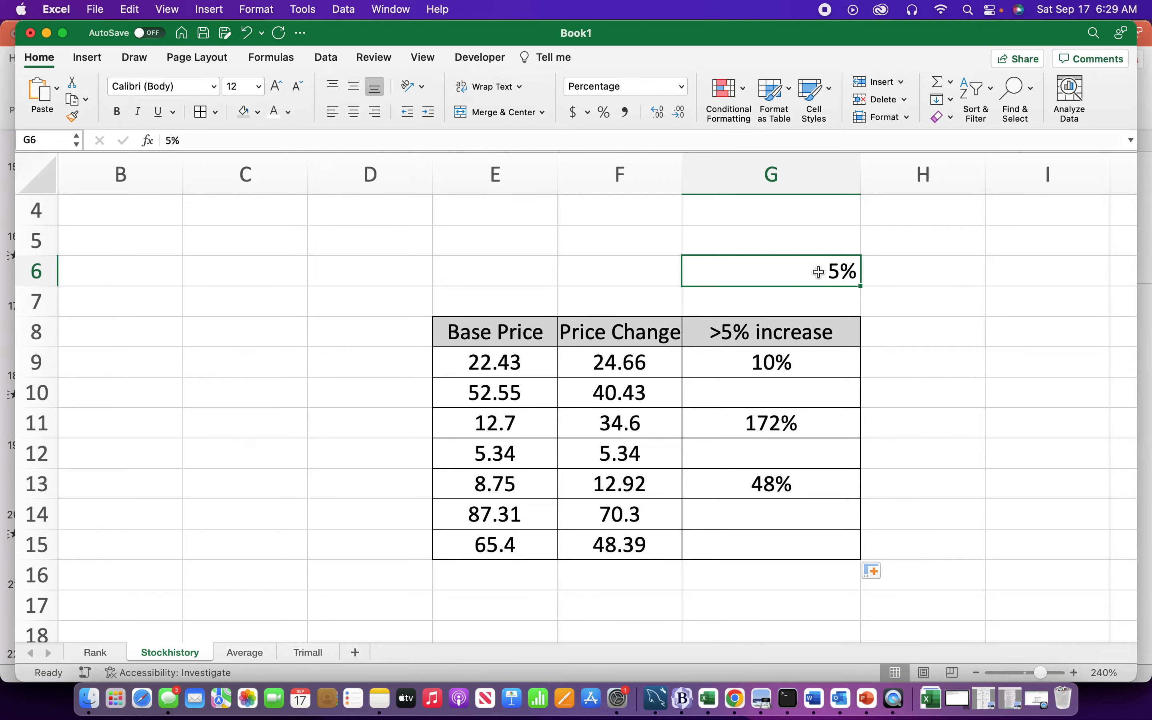
key("BackSpace")
type("-25")
key("Return")
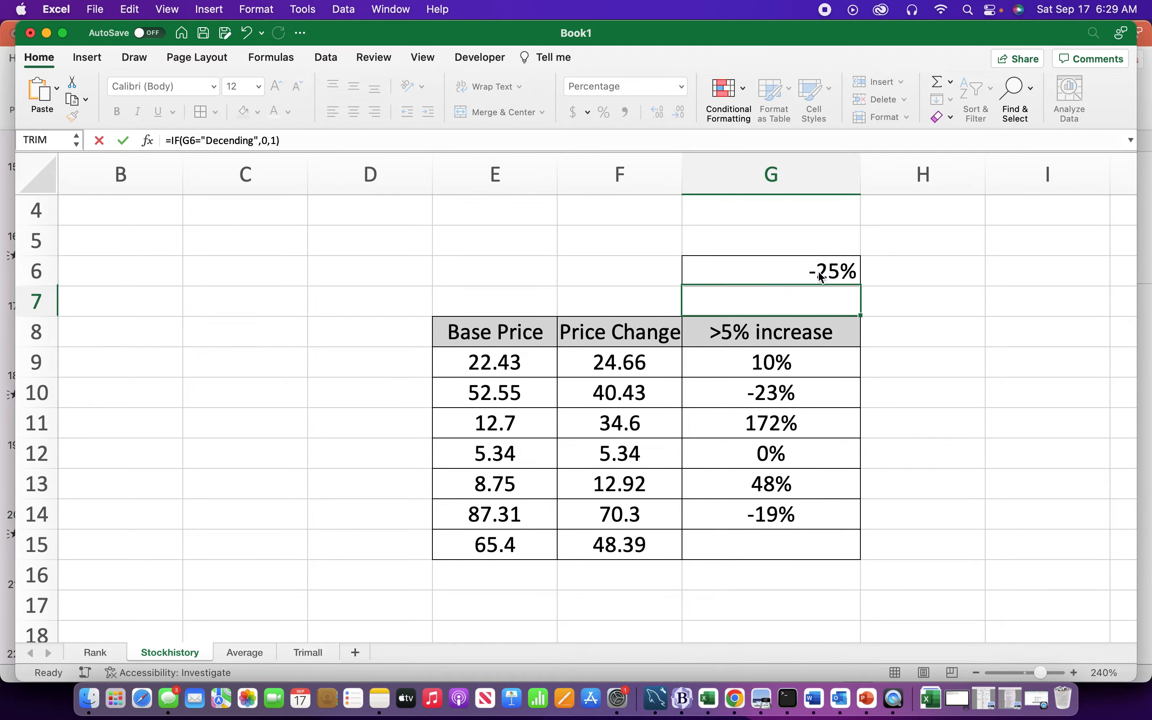
key("Return")
Set the threshold in G6 to 0%
left_click(821, 276)
type("0")
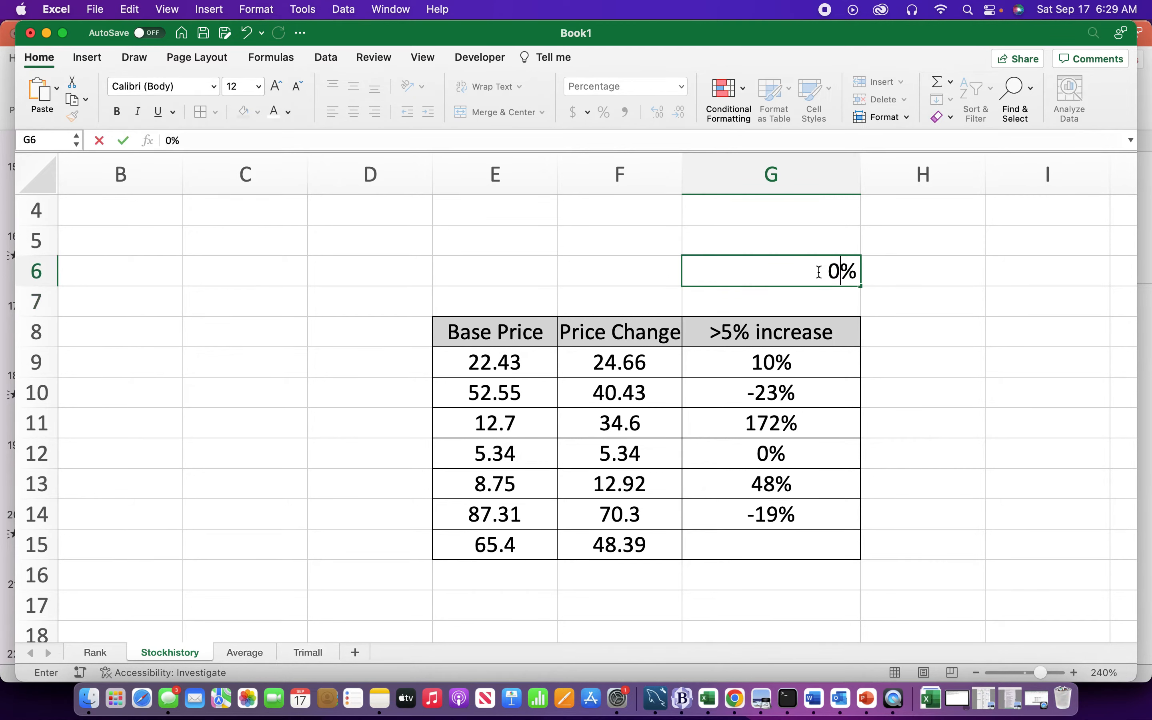
key("Return")
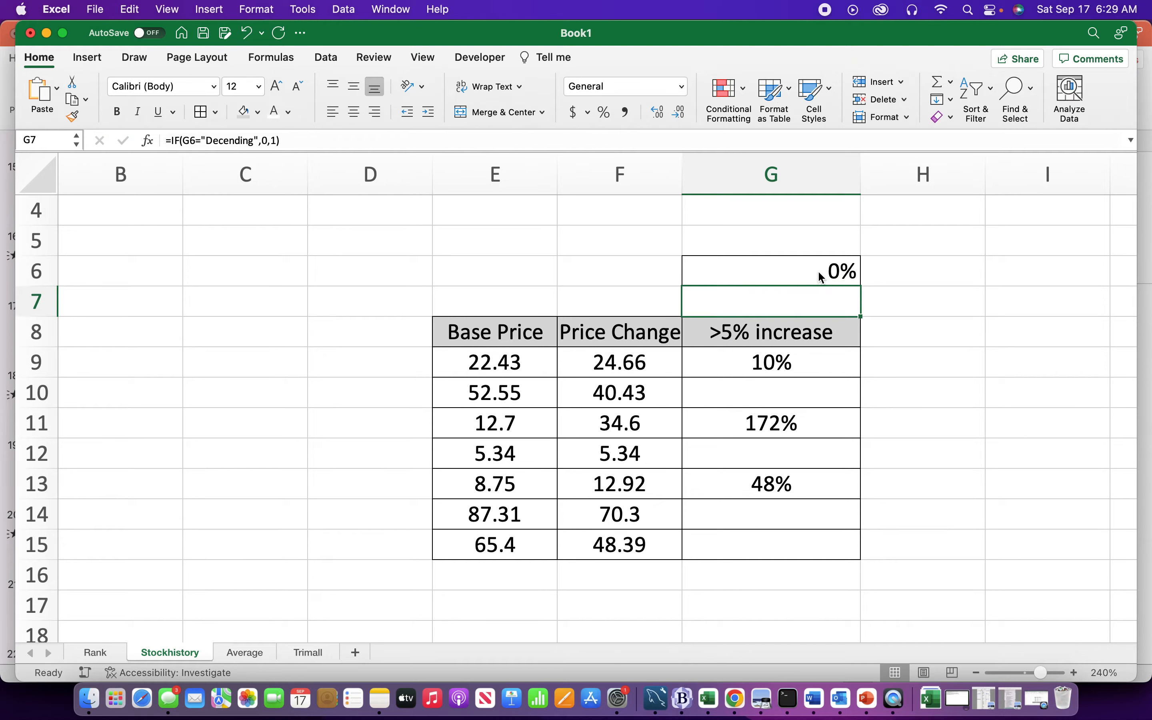
Set the threshold in G6 to 15%
type("15")
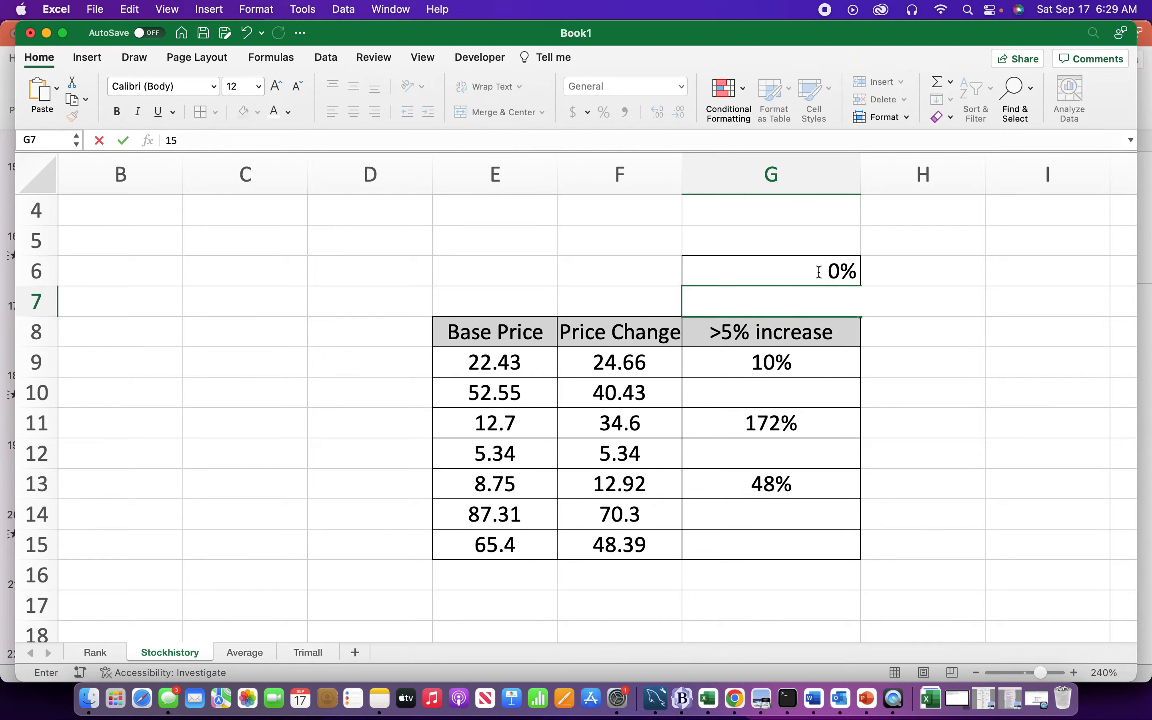
key("Escape")
left_click(820, 268)
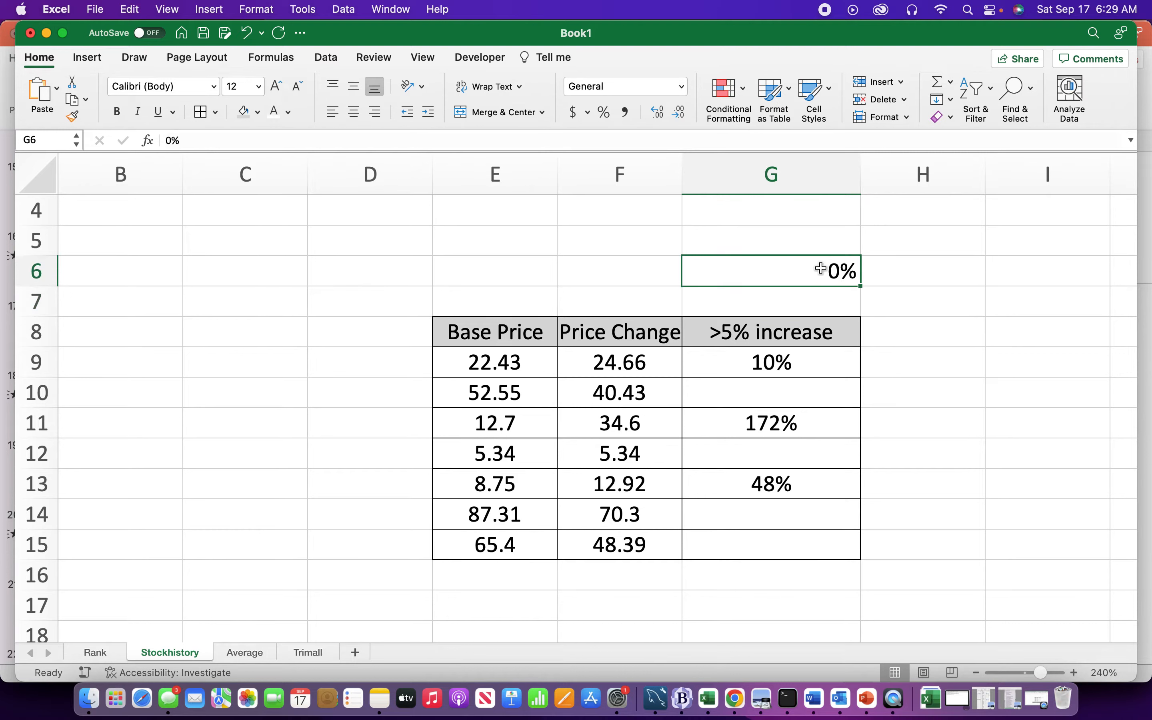
type("15")
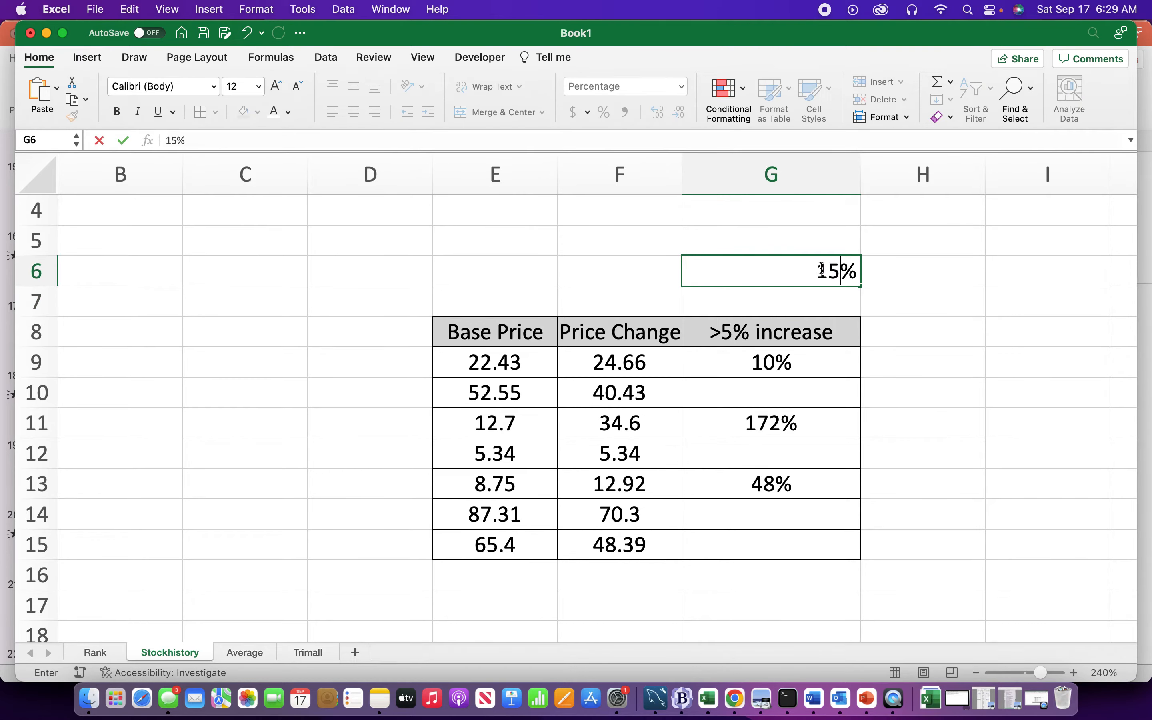
key("Return")
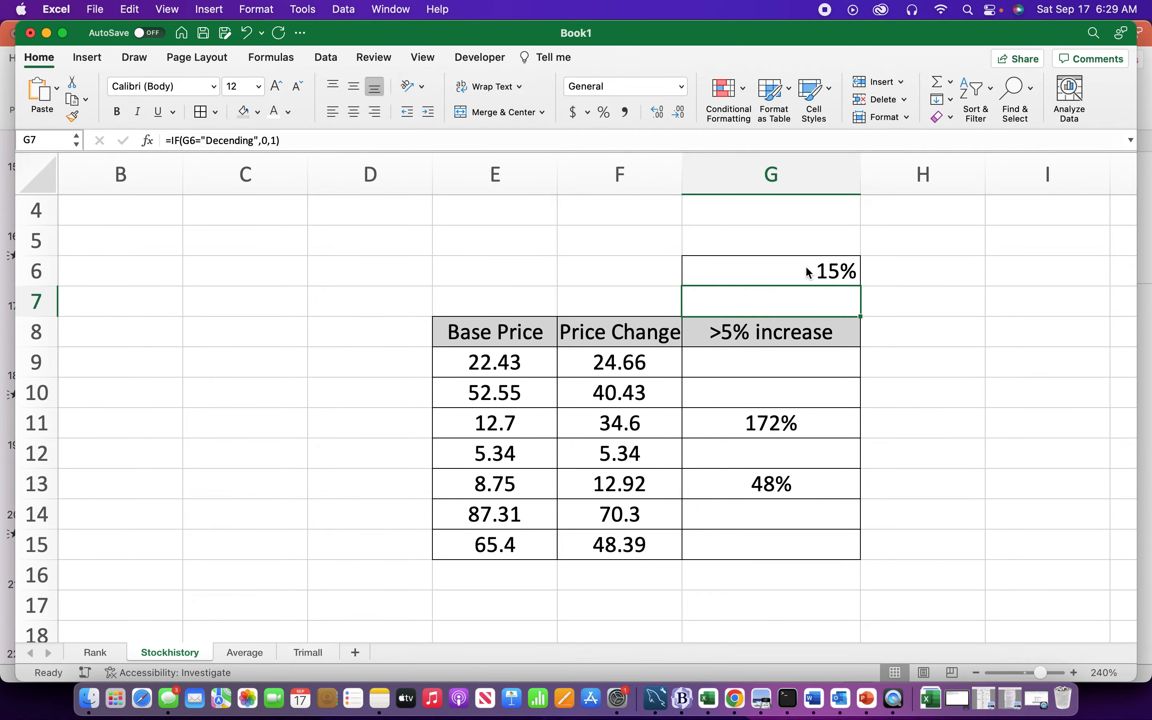
Set the threshold in G6 to 50%
left_click(811, 272)
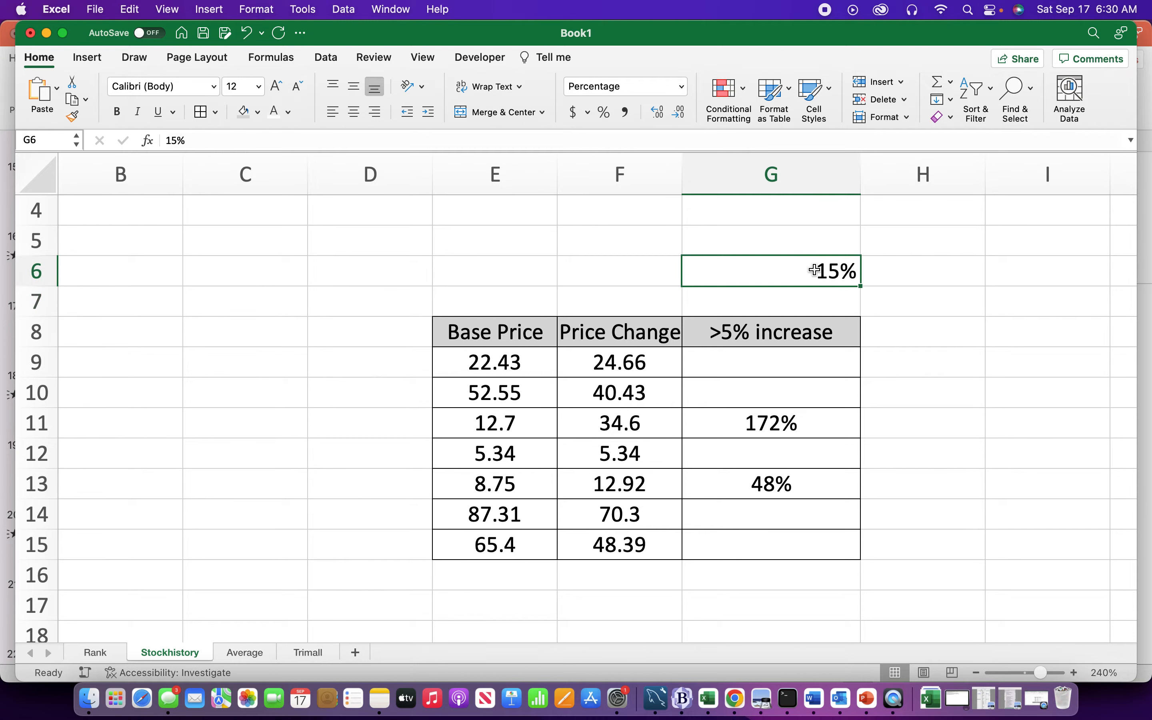
key("BackSpace")
type("50")
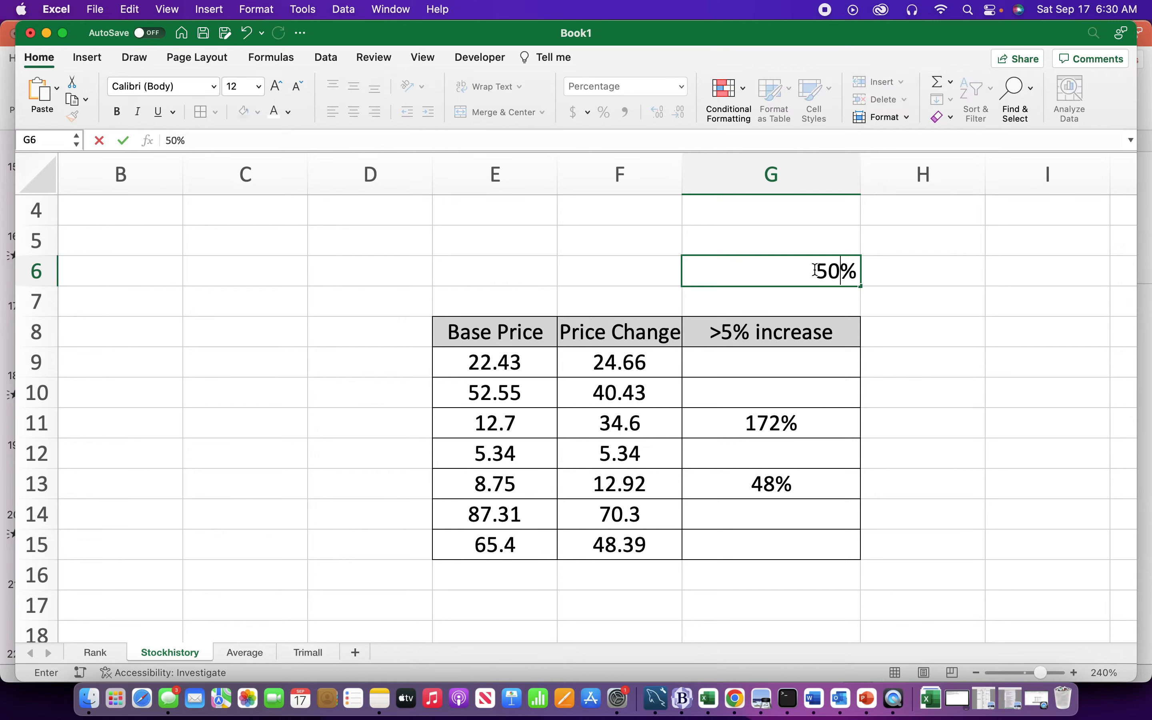
key("Return")
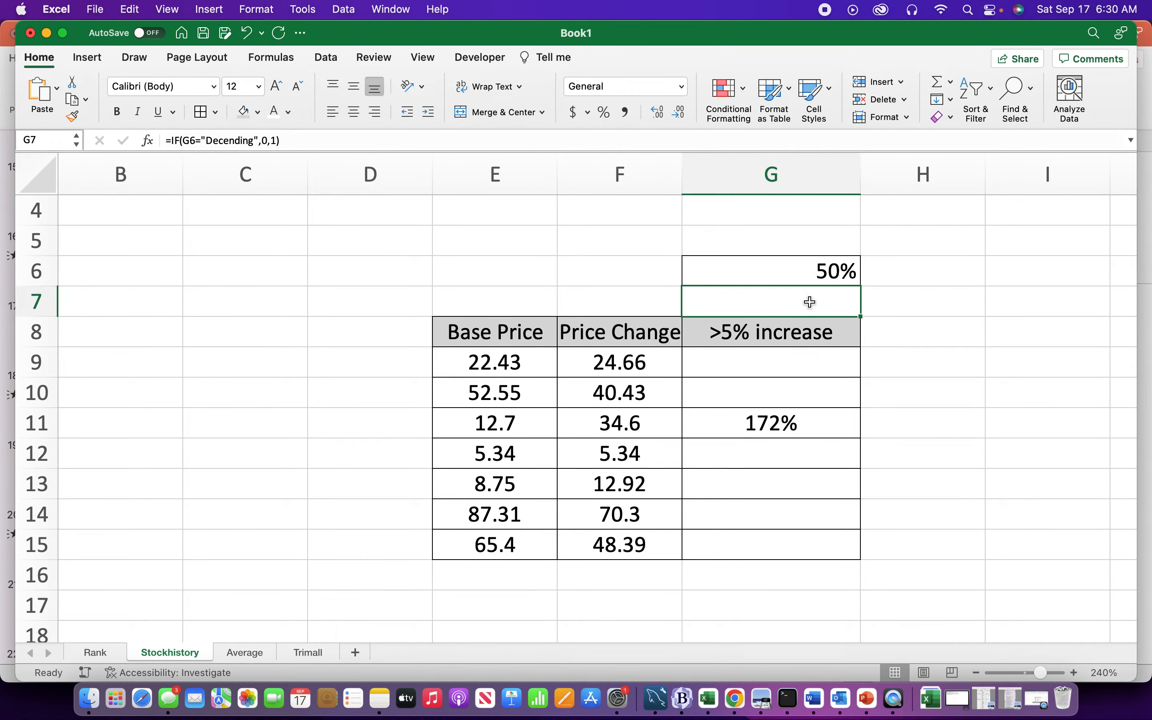
left_click(894, 304)
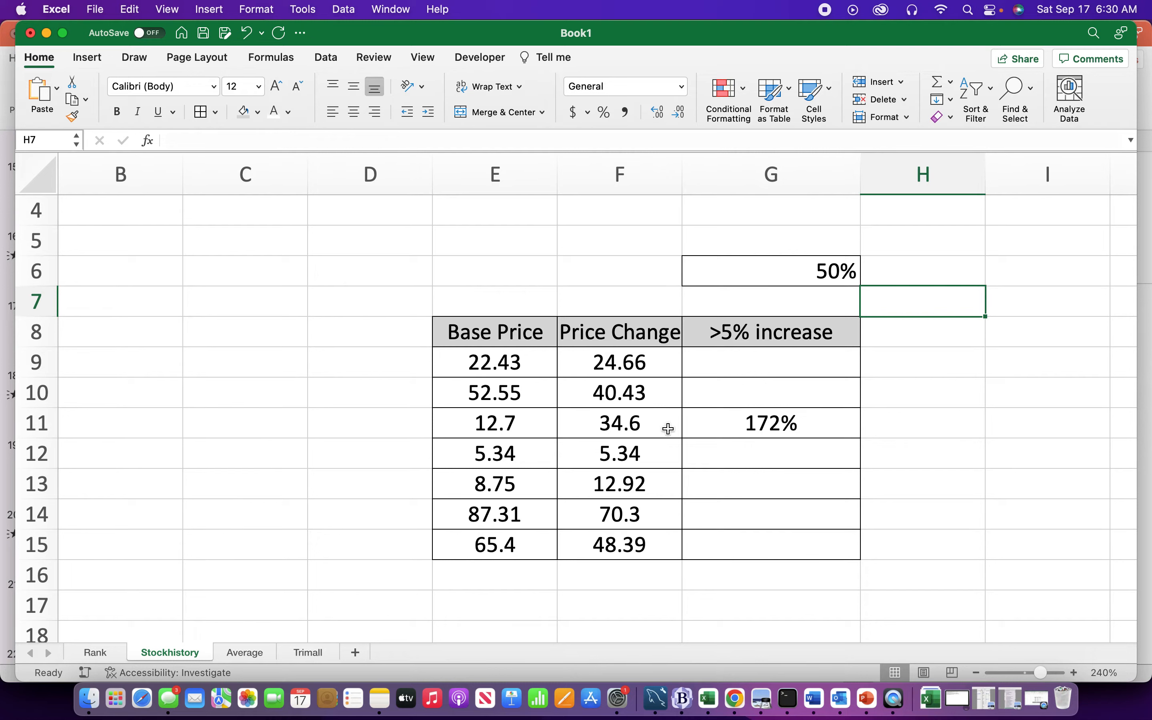
left_click(734, 360)
left_click_drag(734, 360, 736, 538)
left_click(746, 392)
left_click(732, 358)
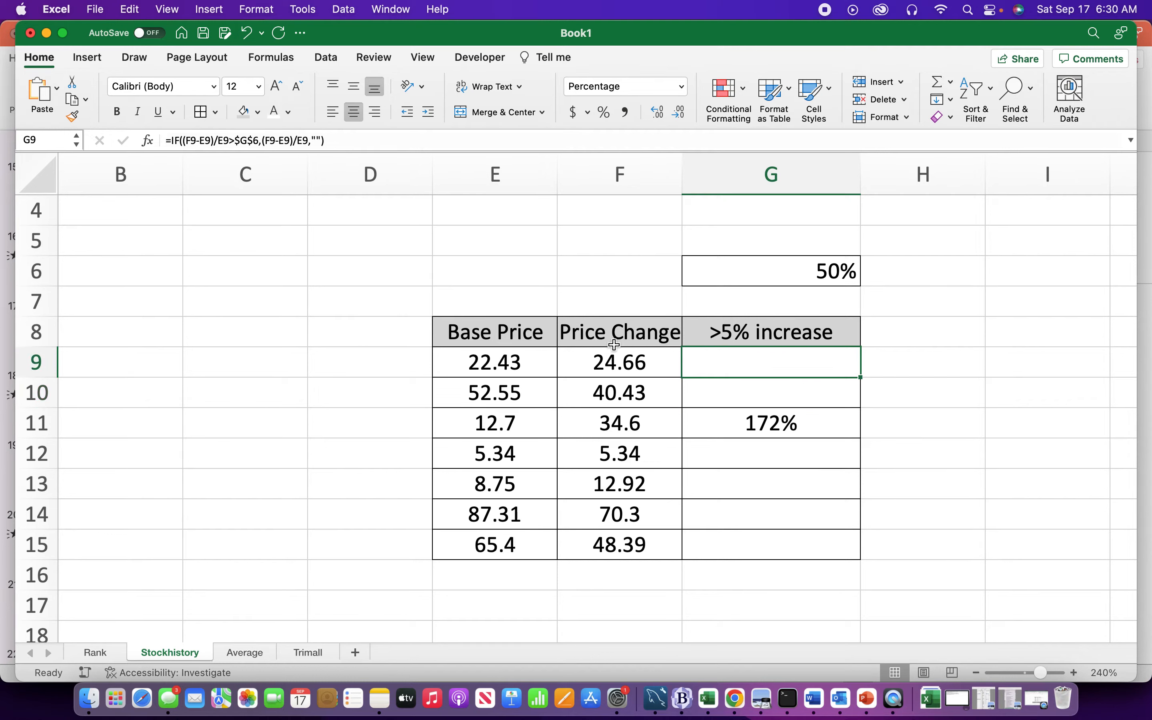
Blank out the Price Change values in F15 and F10 to test the formulas with missing prices
left_click(616, 540)
key("BackSpace")
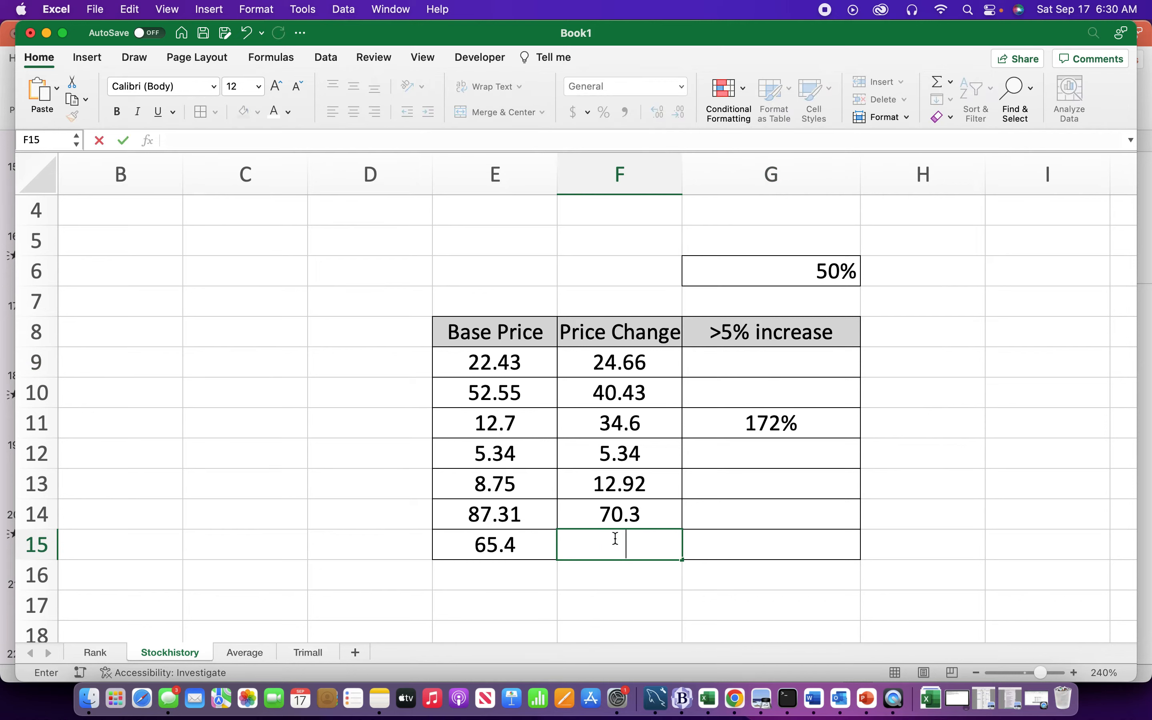
key("Up")
key("Up")
key("Up")
key("Up")
key("Up")
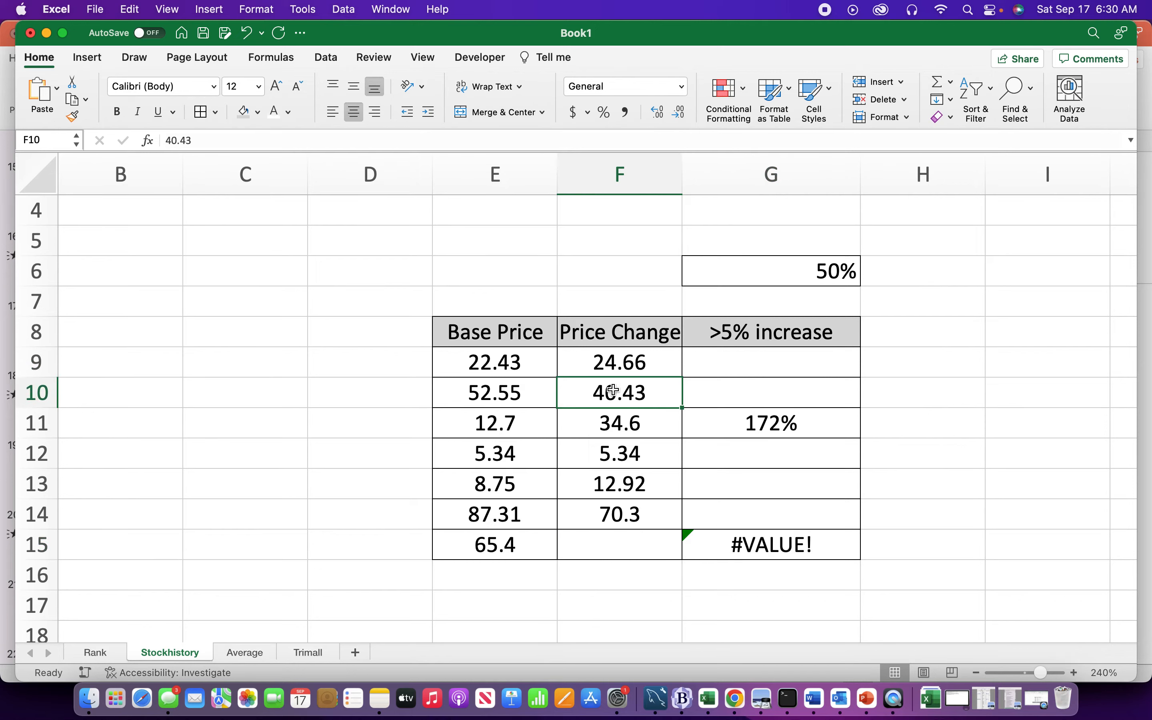
key("BackSpace")
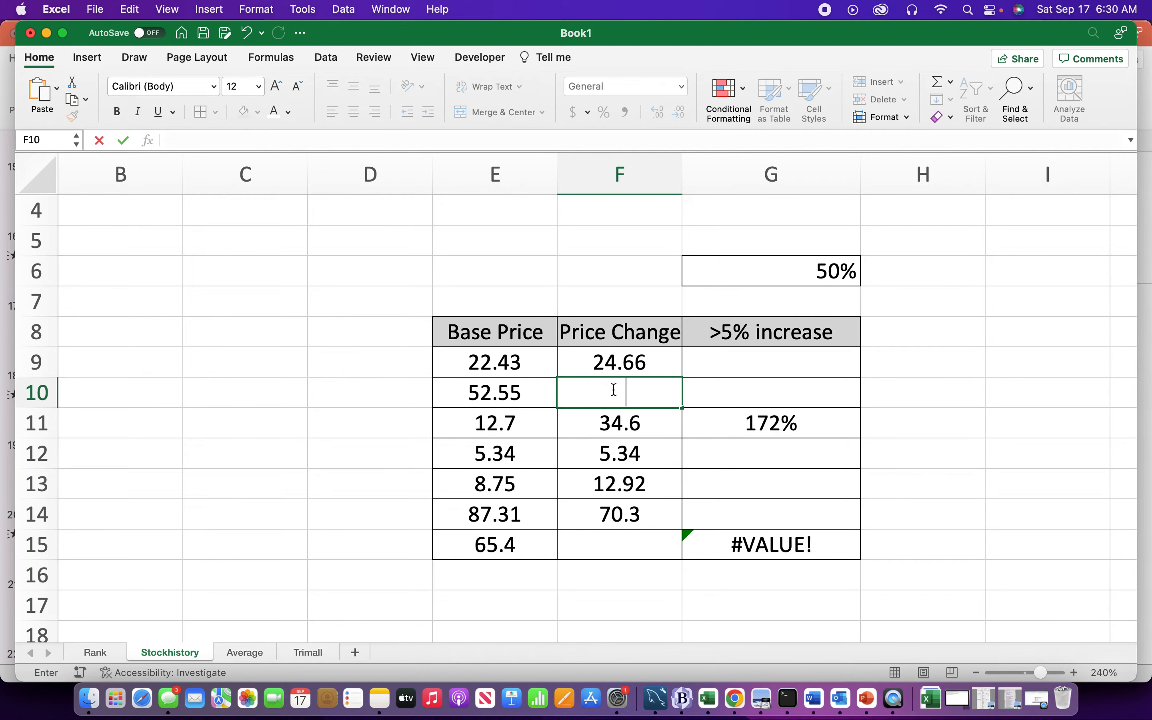
key("Return")
Insert IFERROR( in front of the IF function in G9's formula
left_click(614, 390)
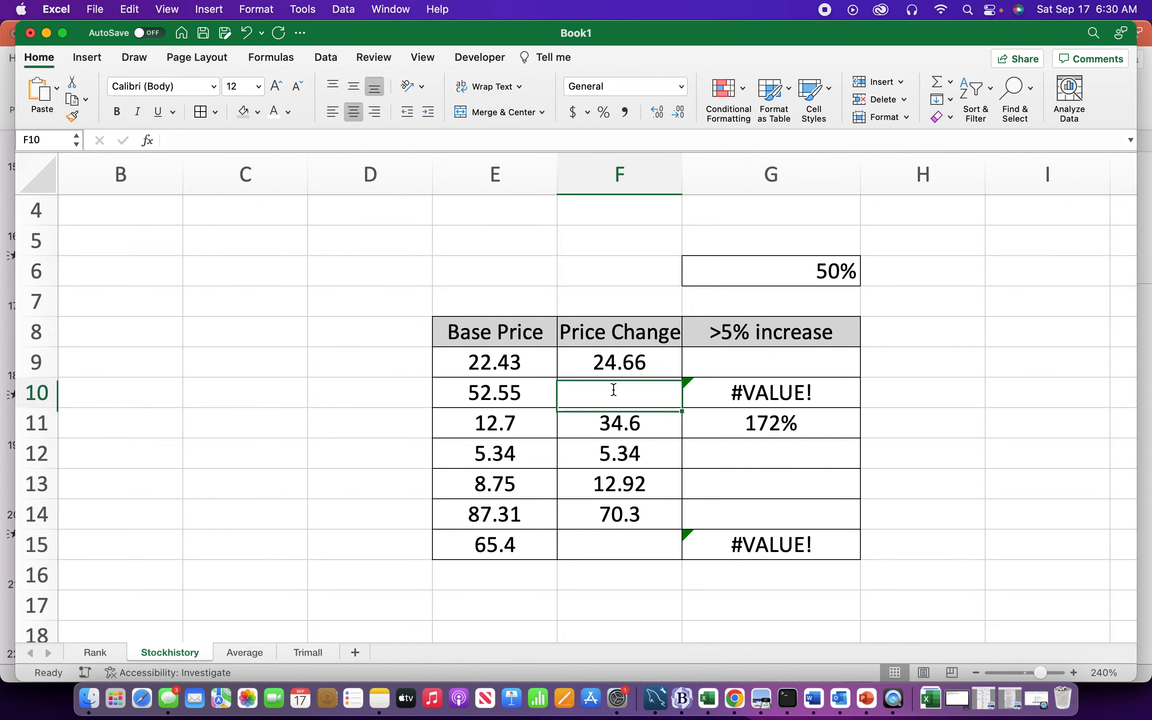
key("Right")
key("Up")
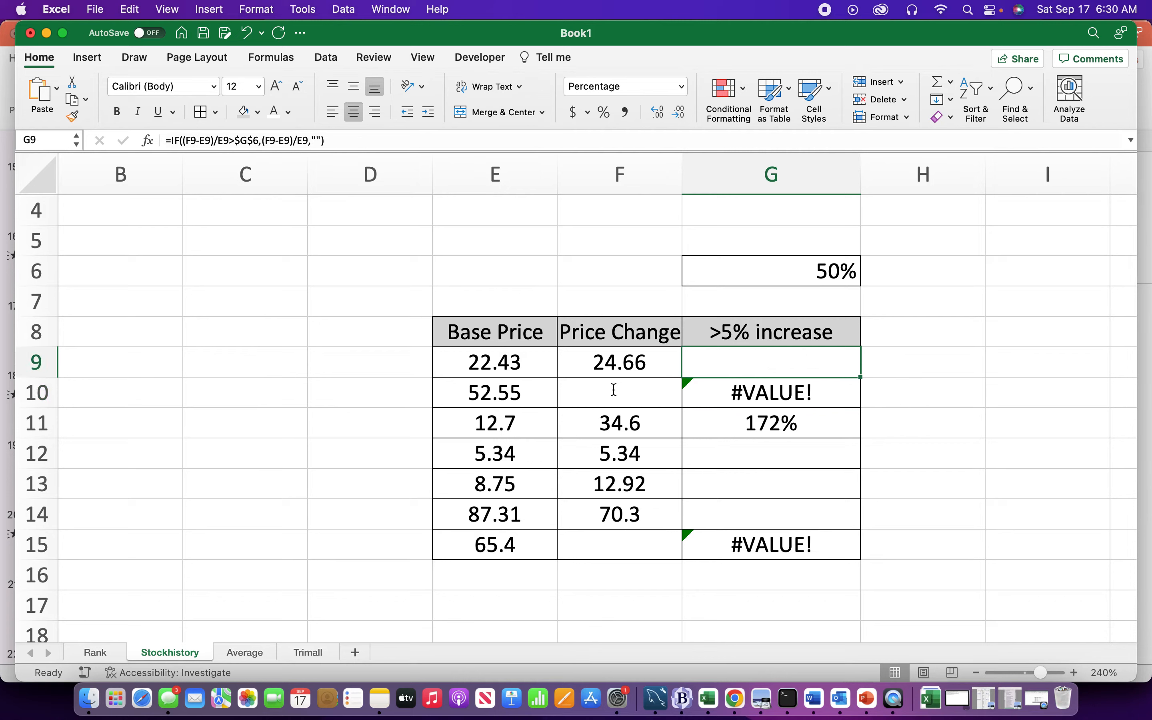
double_click(714, 365)
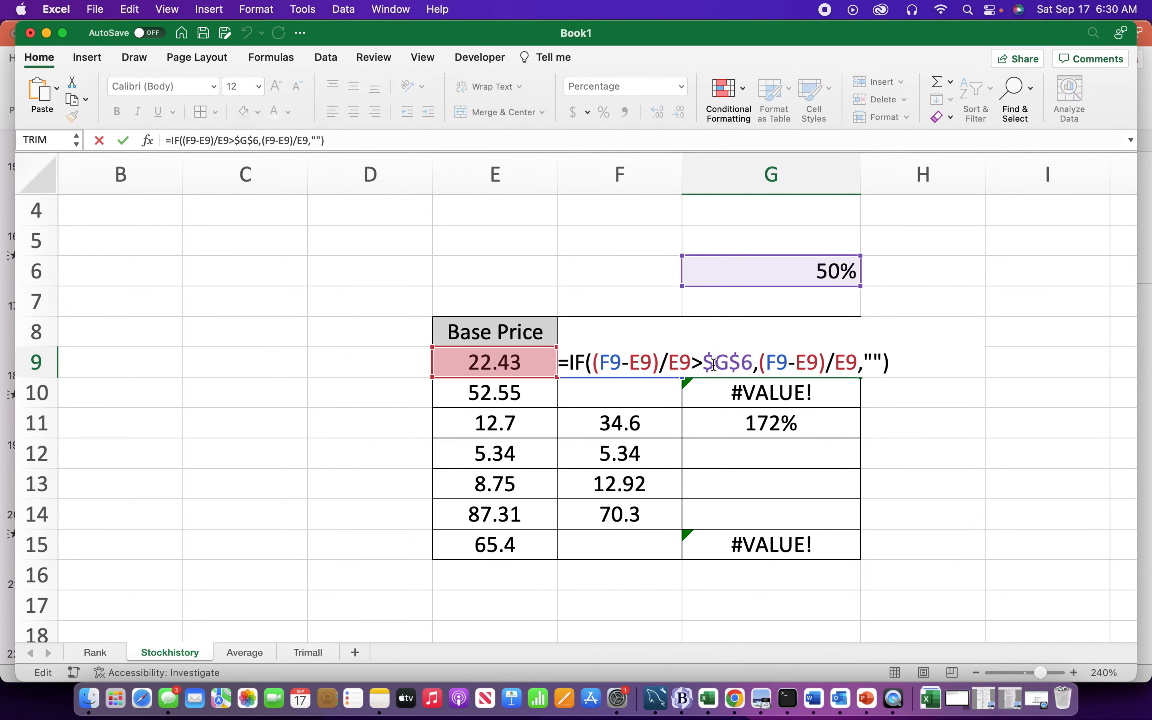
left_click(570, 364)
type("IF")
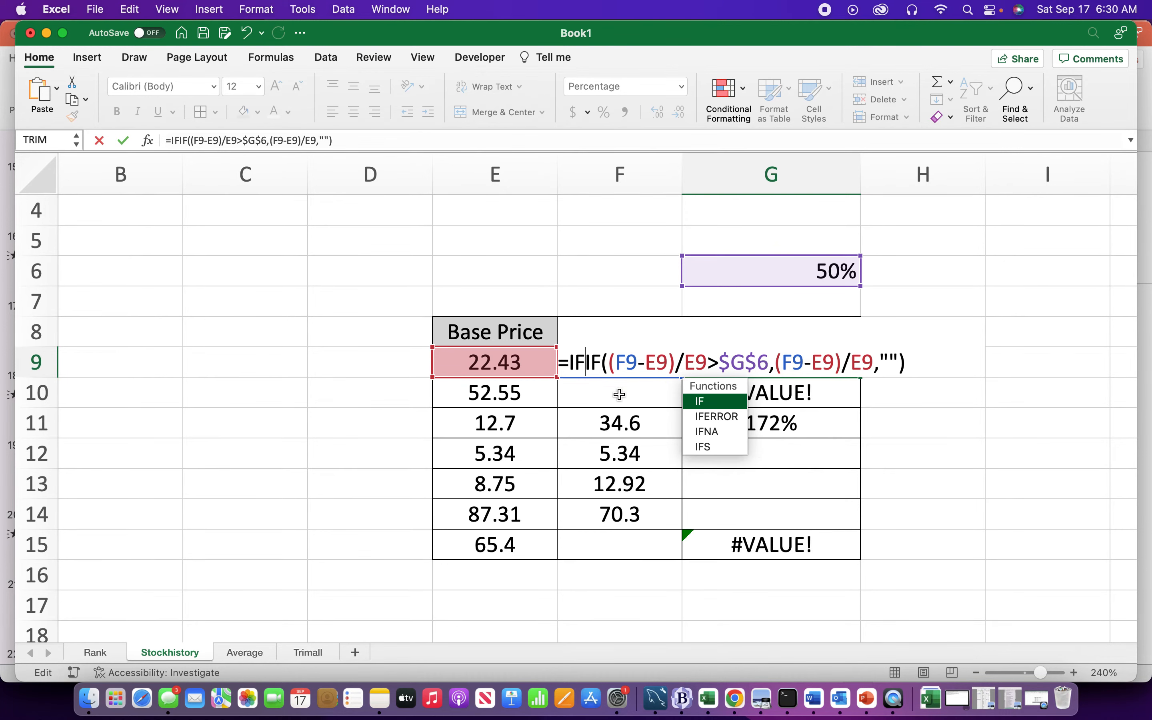
double_click(700, 415)
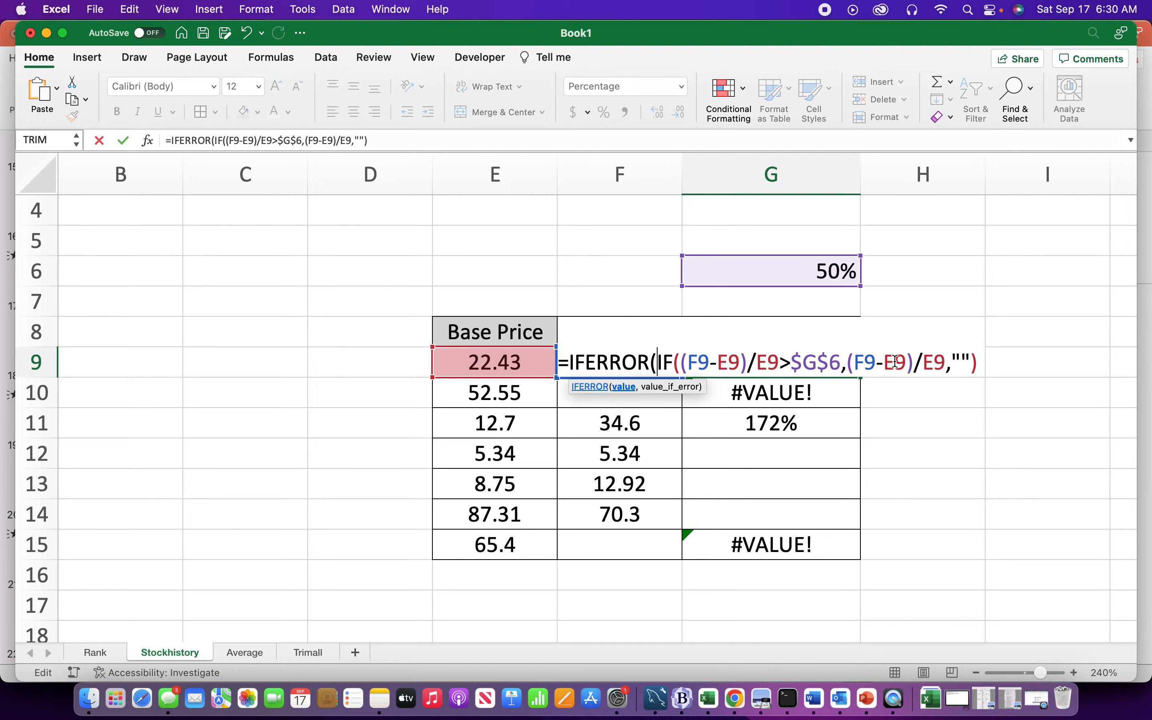
Add "" as the value_if_error argument of G9's IFERROR and close the formula, giving =IFERROR(IF((F9-E9)/E9>$G$6,(F9-E9)/E9,""),"")
left_click(983, 368)
type(",")
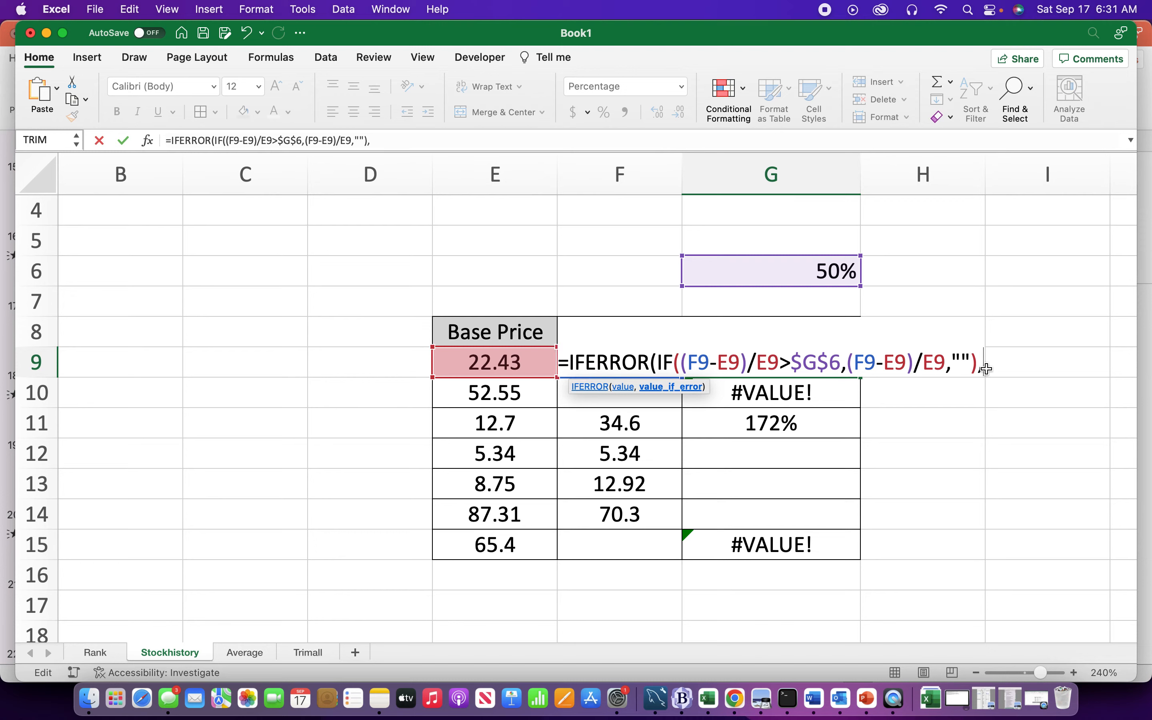
left_click(988, 371)
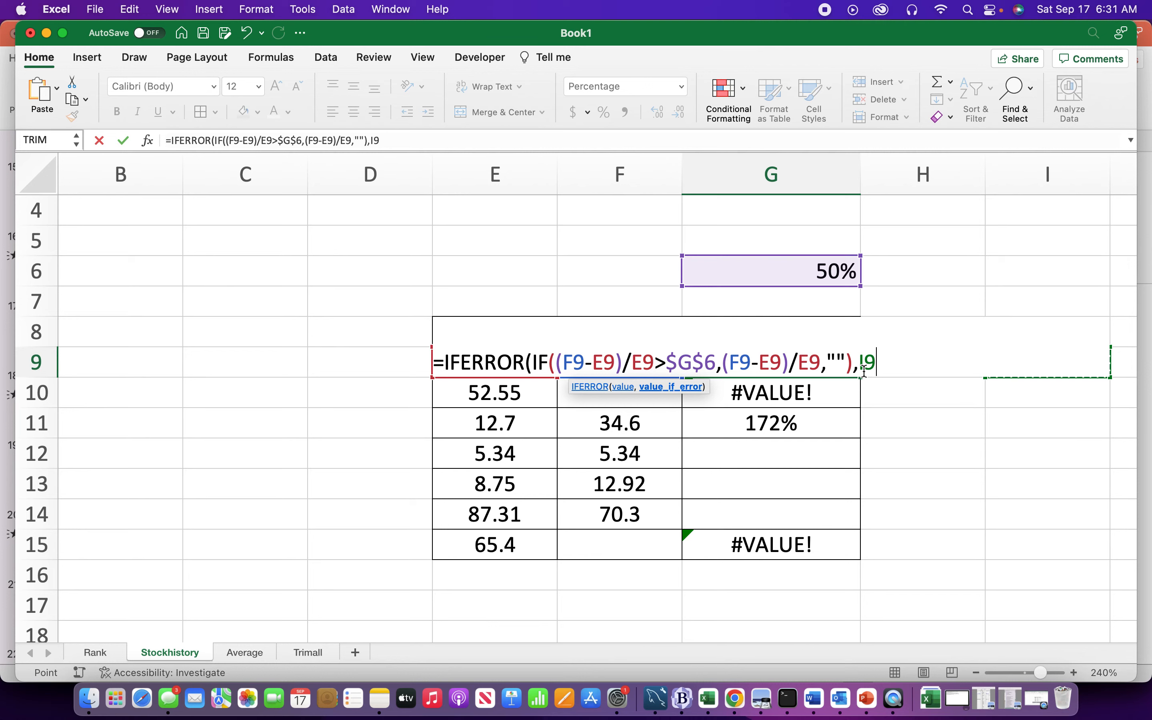
key("BackSpace")
key("BackSpace")
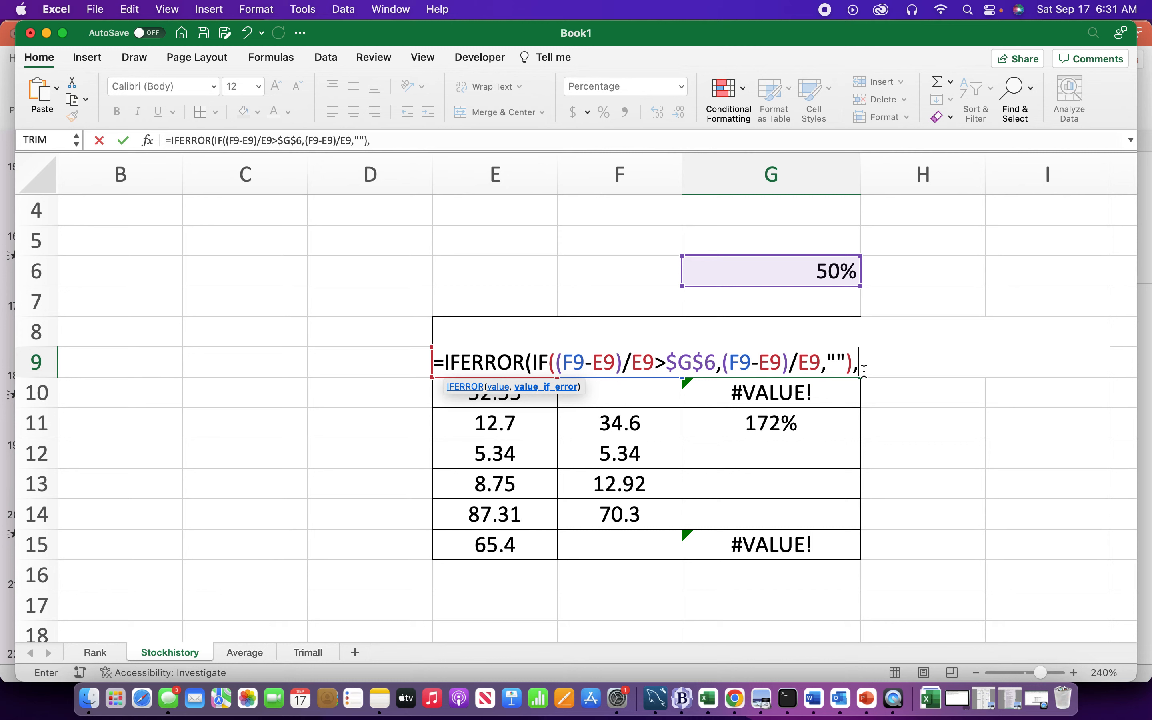
type("\"\")")
key("Return")
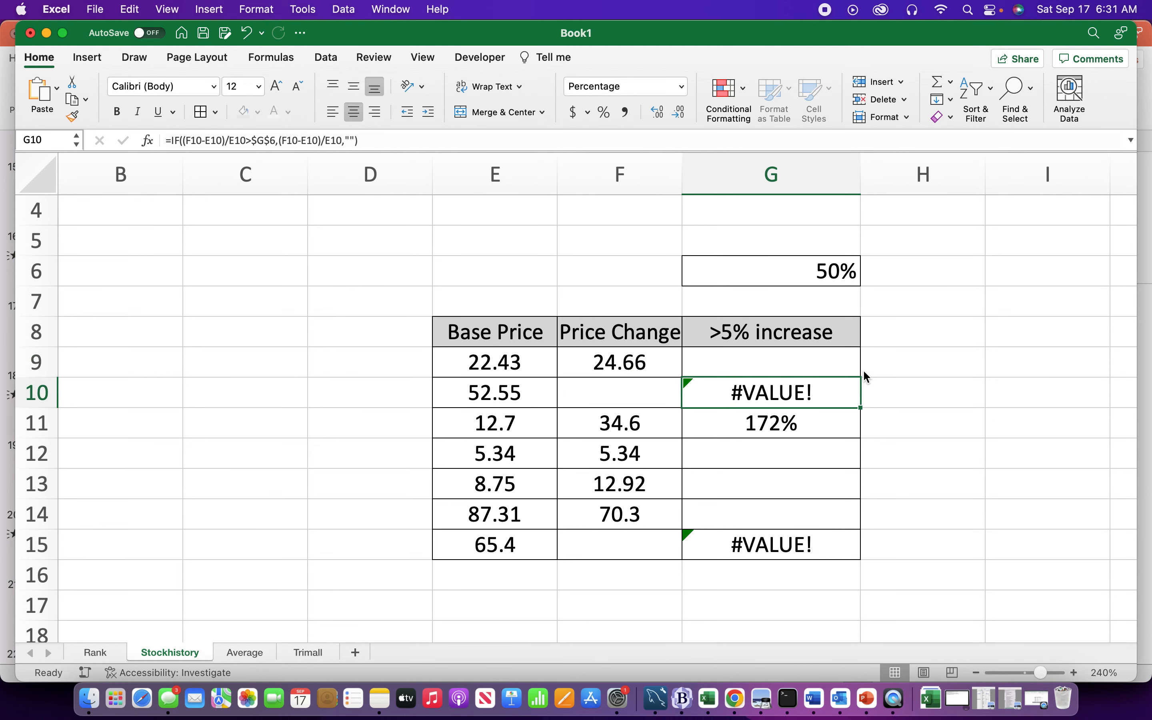
Fill the IFERROR formula from G9 down through G15
left_click(795, 360)
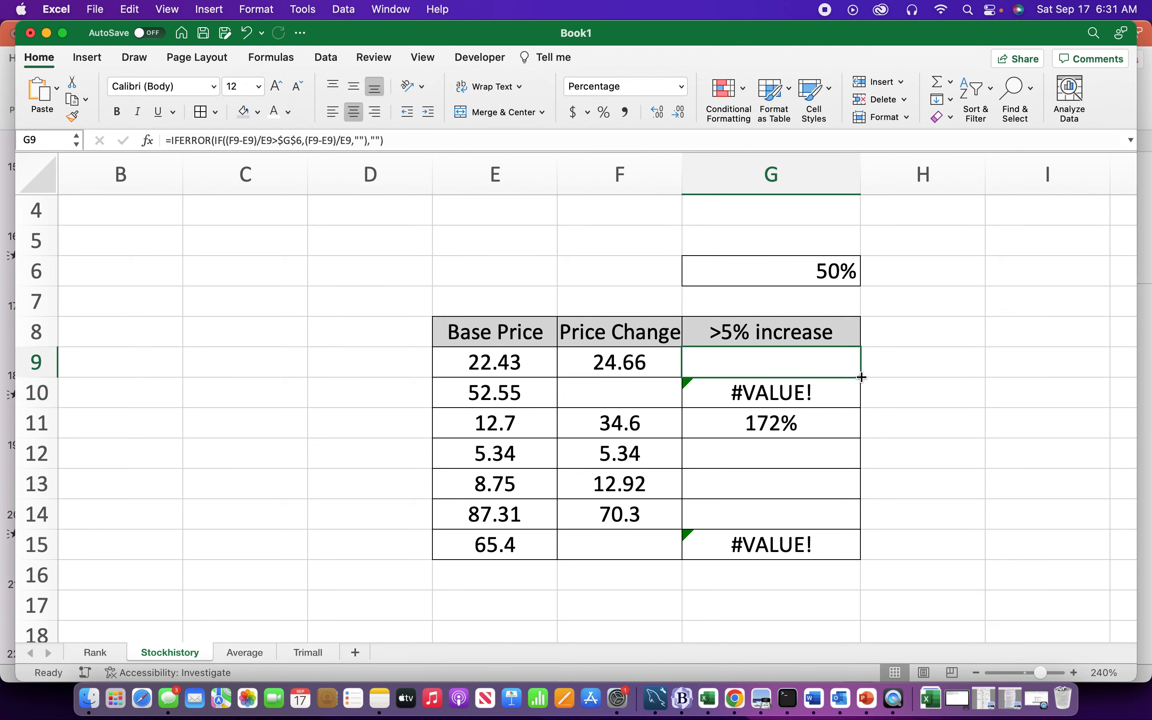
left_click_drag(861, 377, 861, 553)
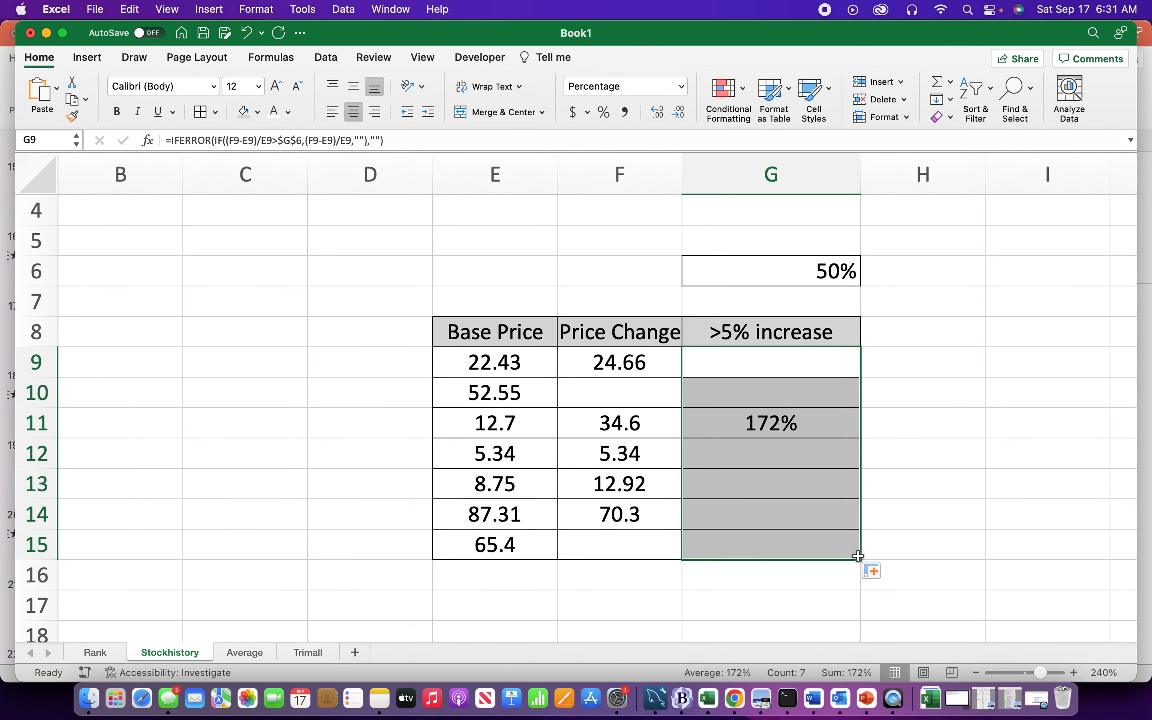
left_click(831, 361)
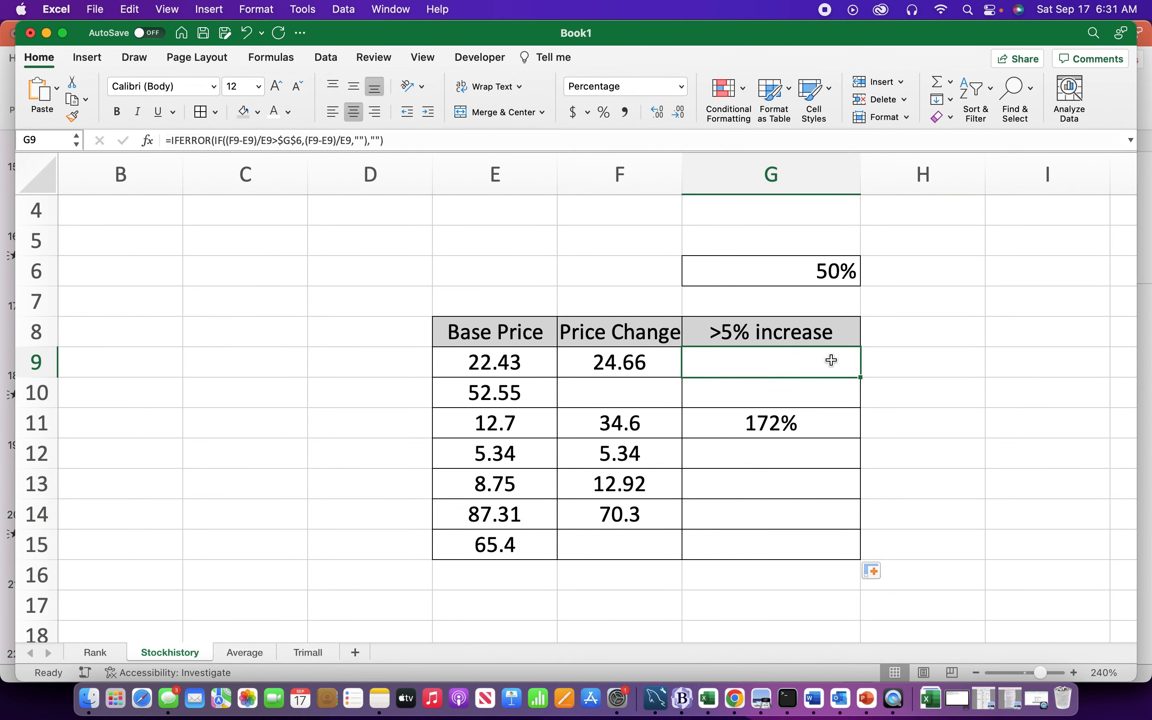
Center the threshold value in G6 horizontally and select the empty cell G5 above it
left_click(800, 273)
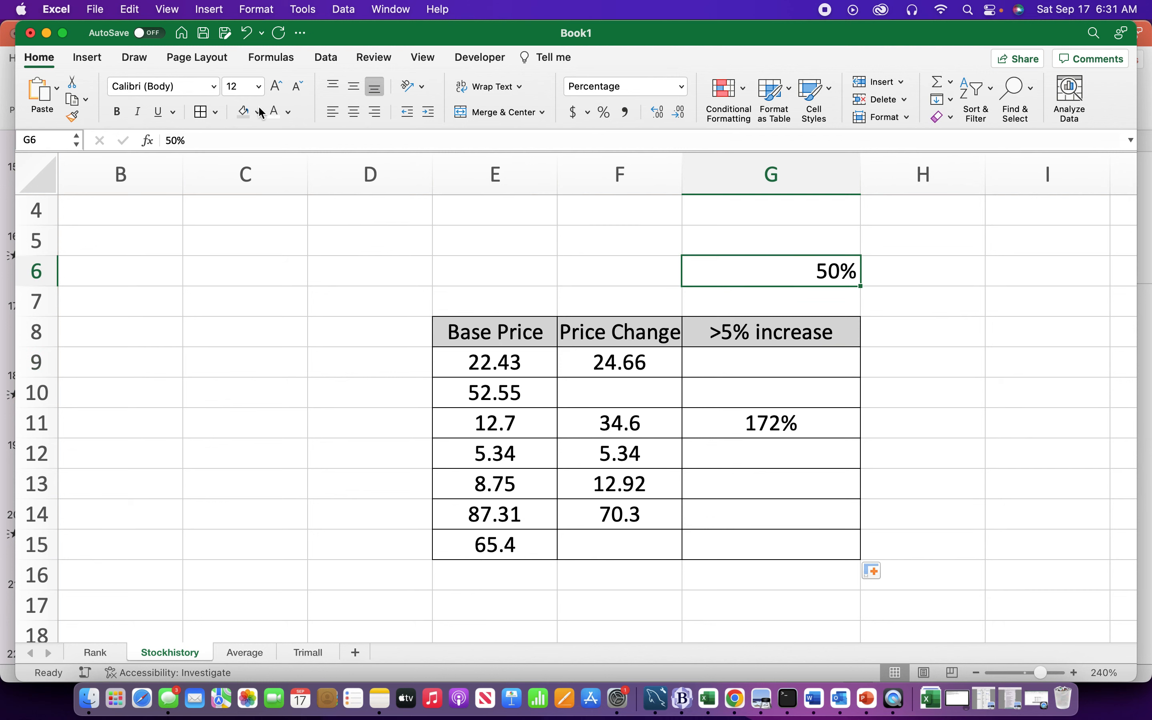
left_click(354, 112)
left_click(958, 312)
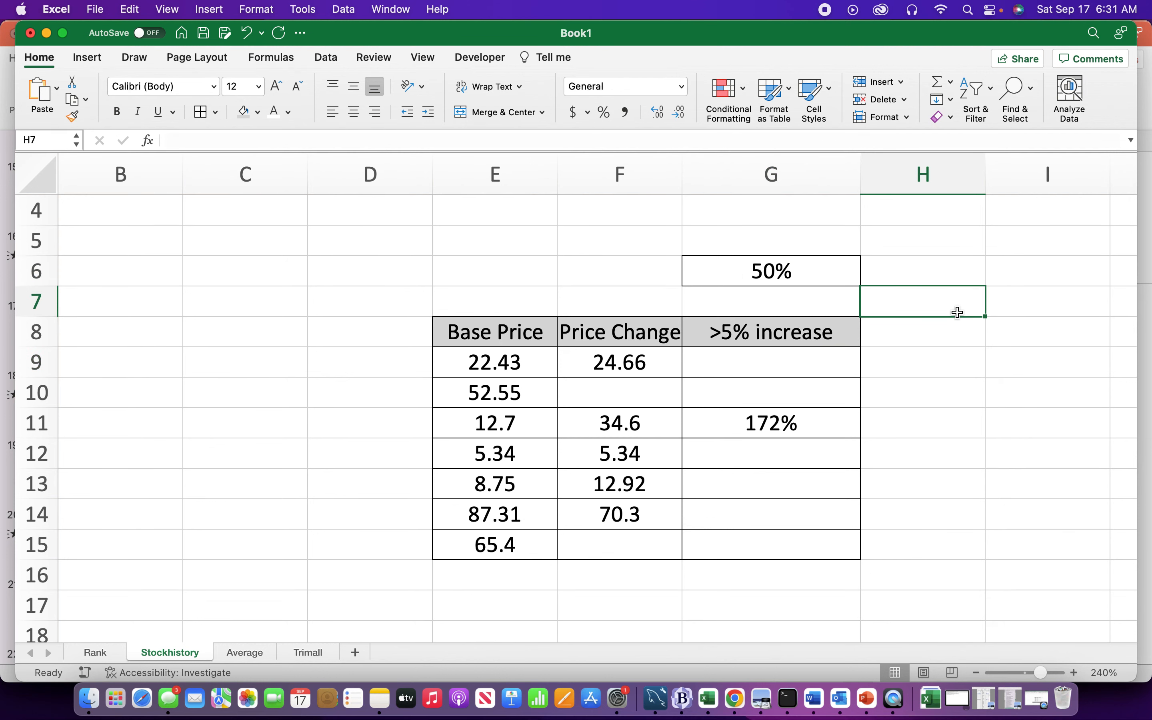
left_click(773, 248)
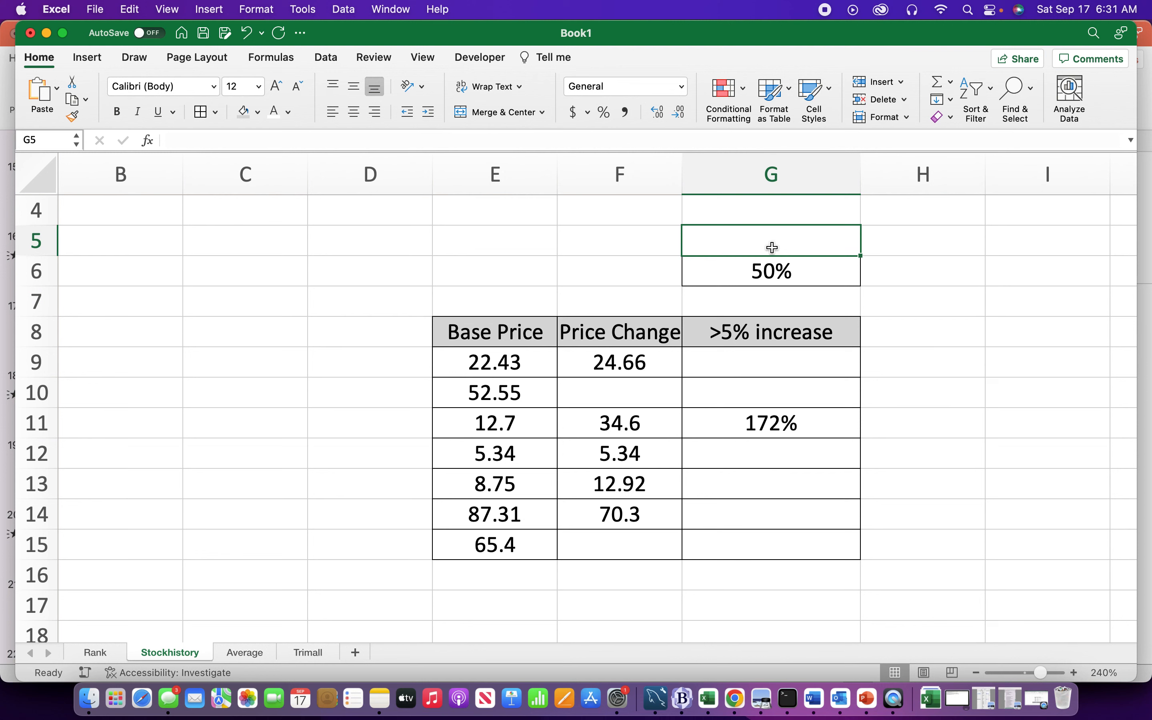